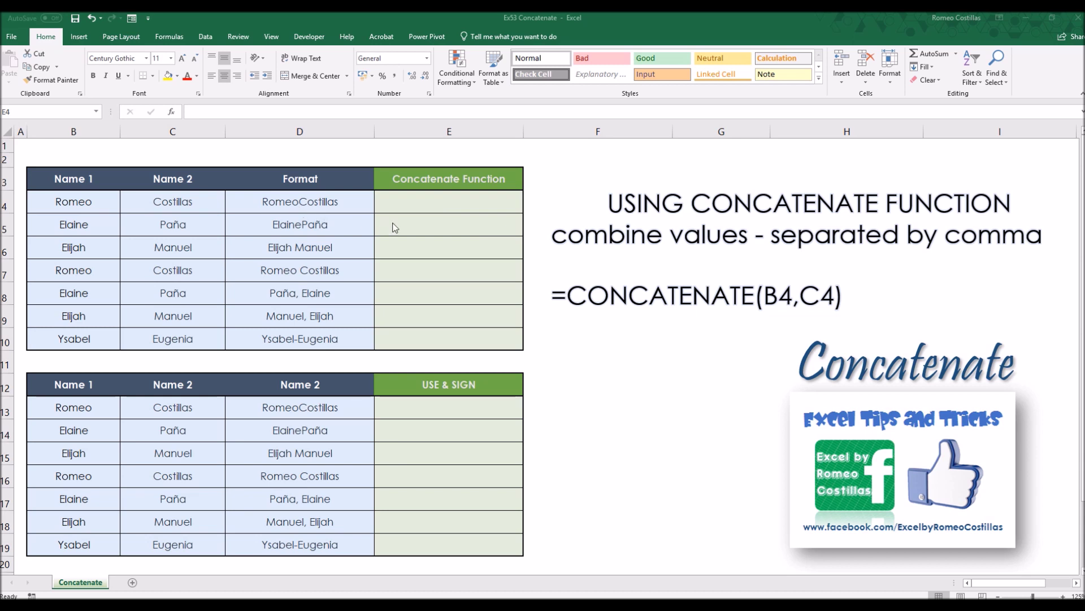
click(403, 200)
text(=conca)
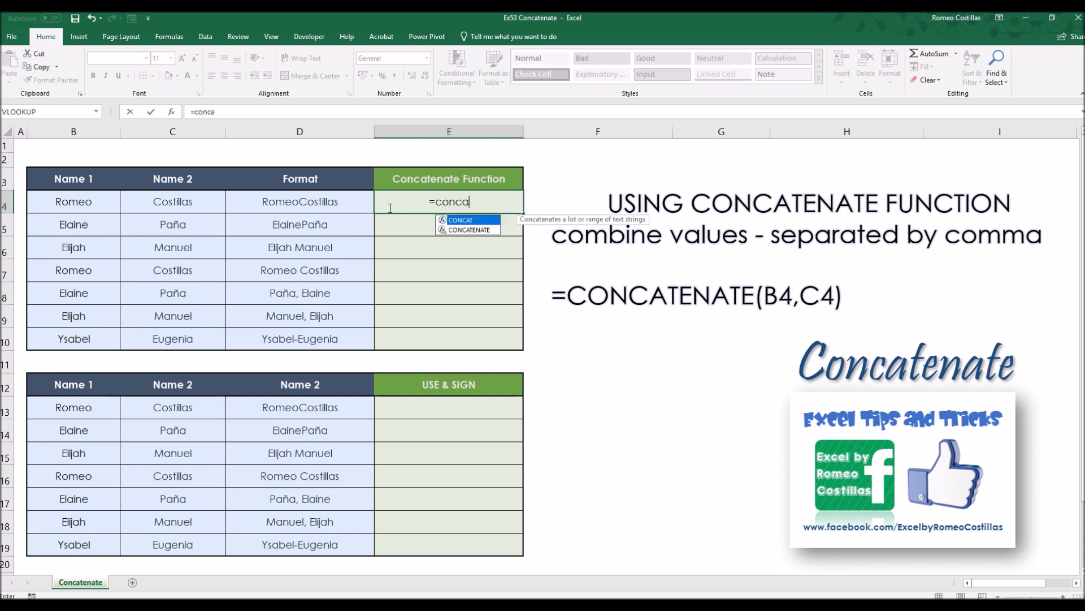
key(Down)
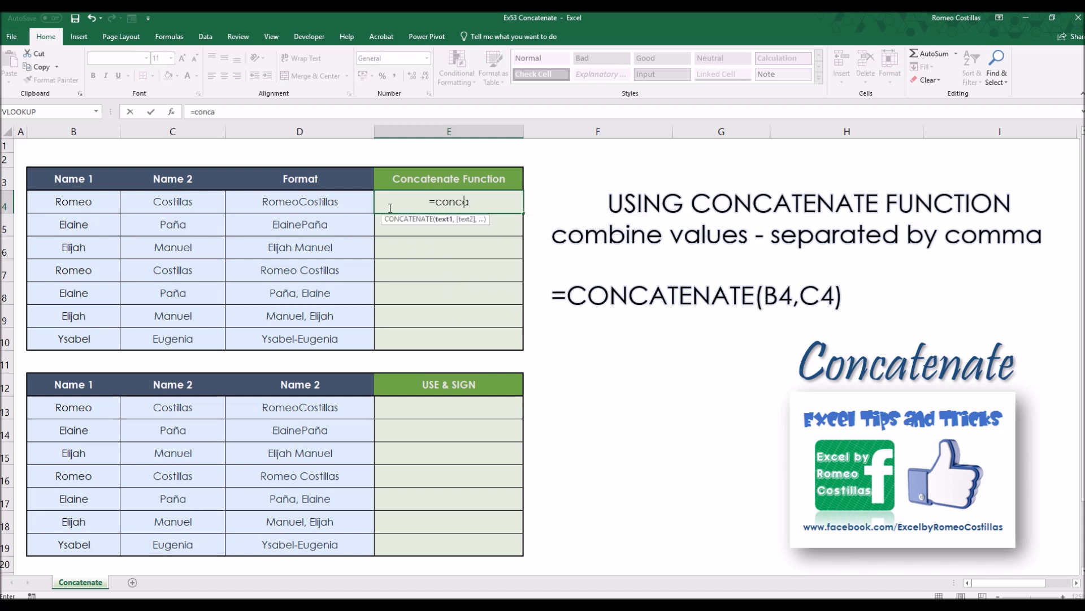
key(Tab)
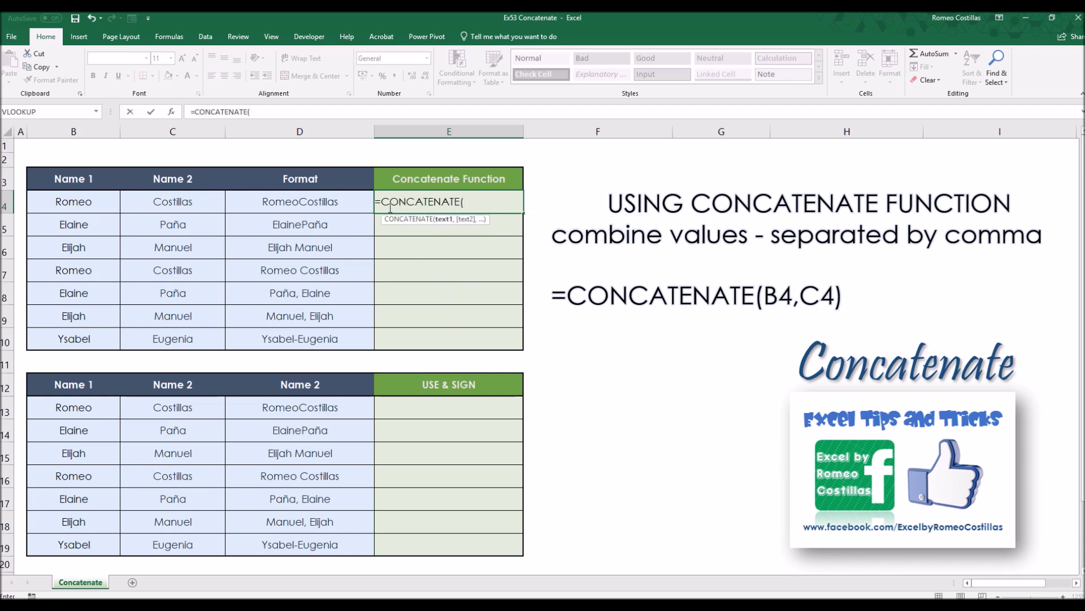
click(102, 199)
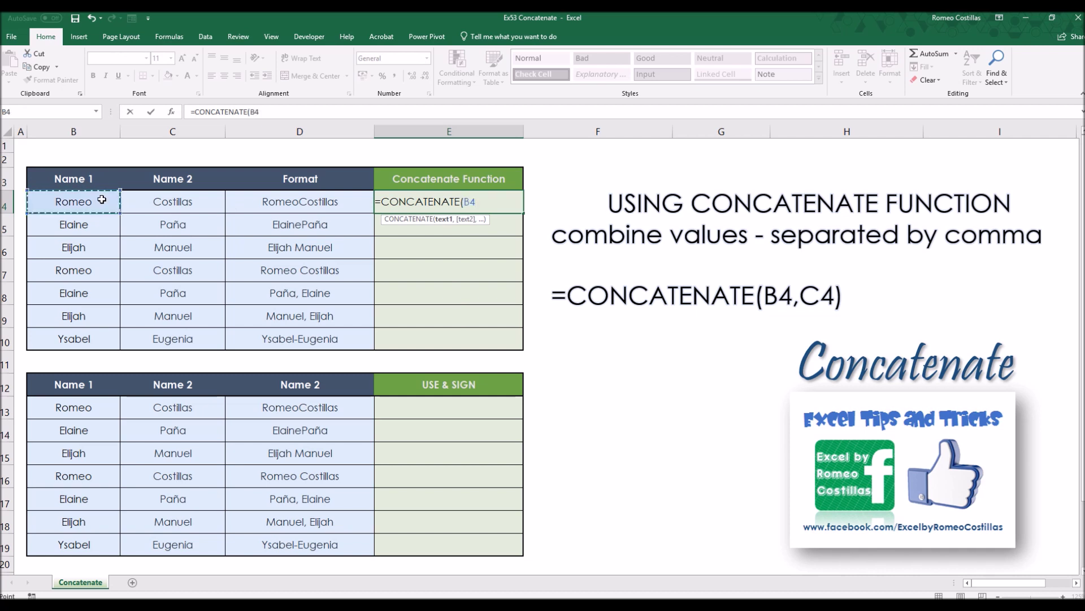
text(,)
click(166, 204)
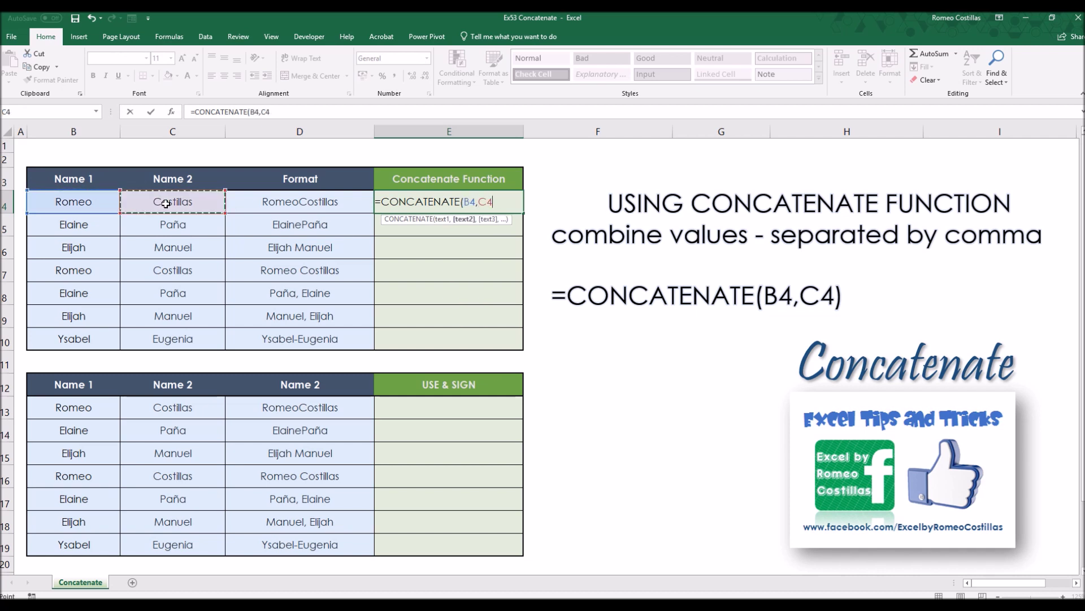
text())
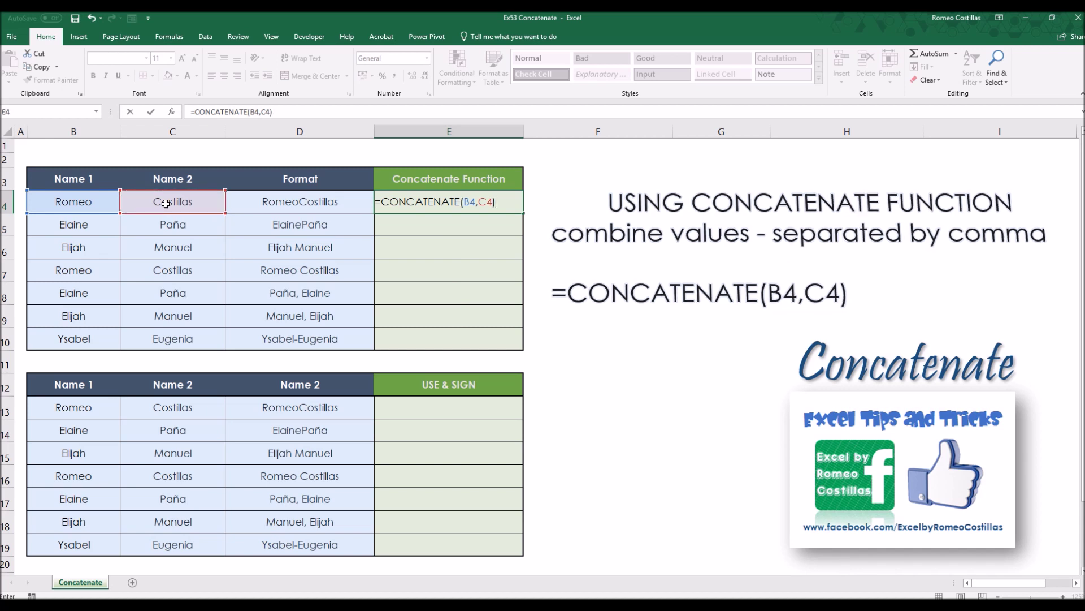
key(Return)
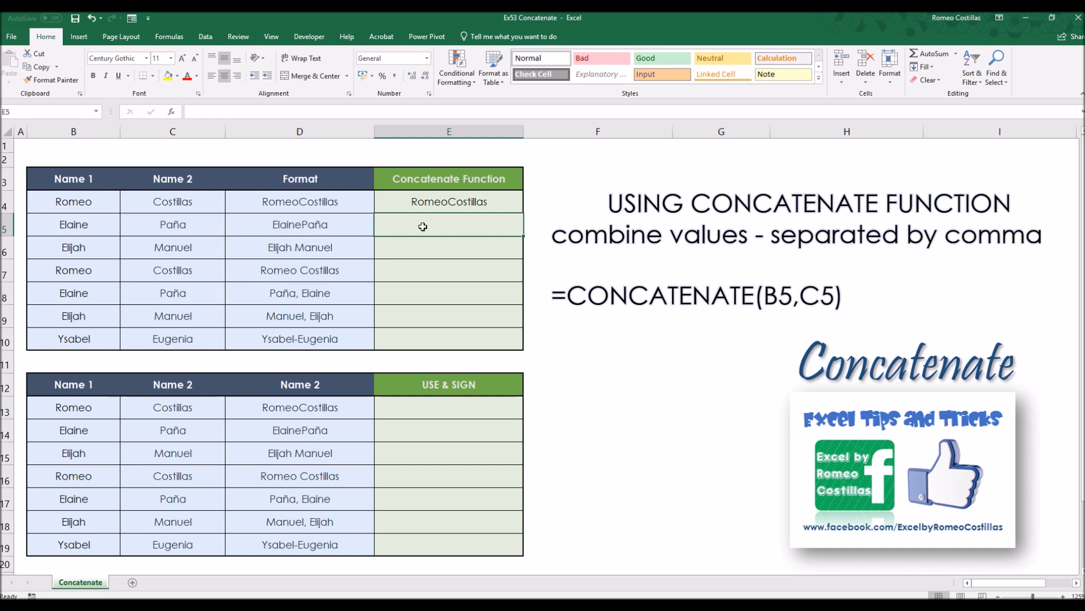
text(=concate)
key(Tab)
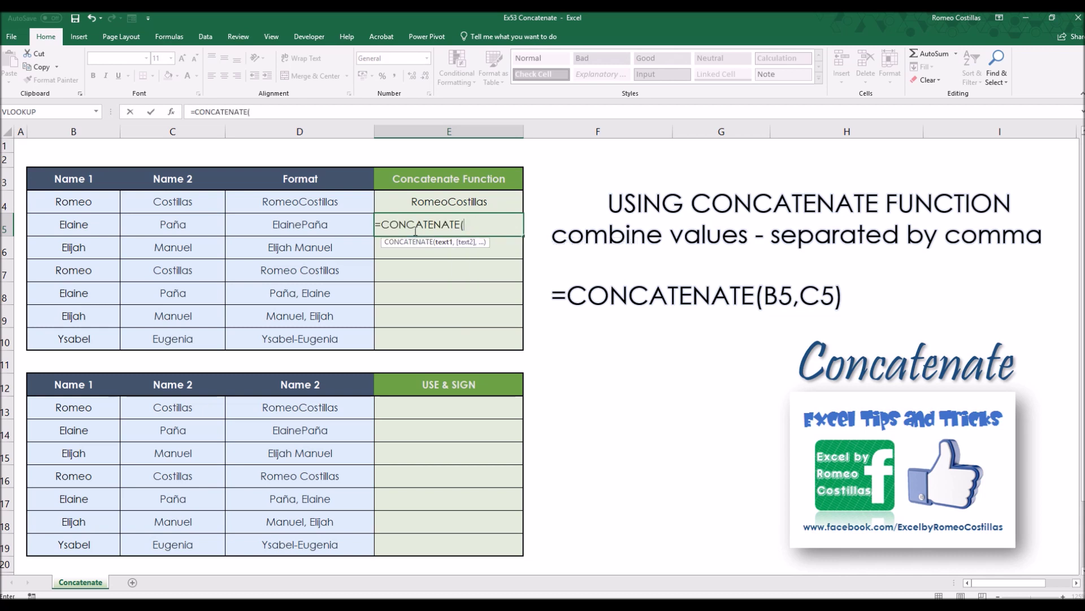
click(105, 231)
text(,)
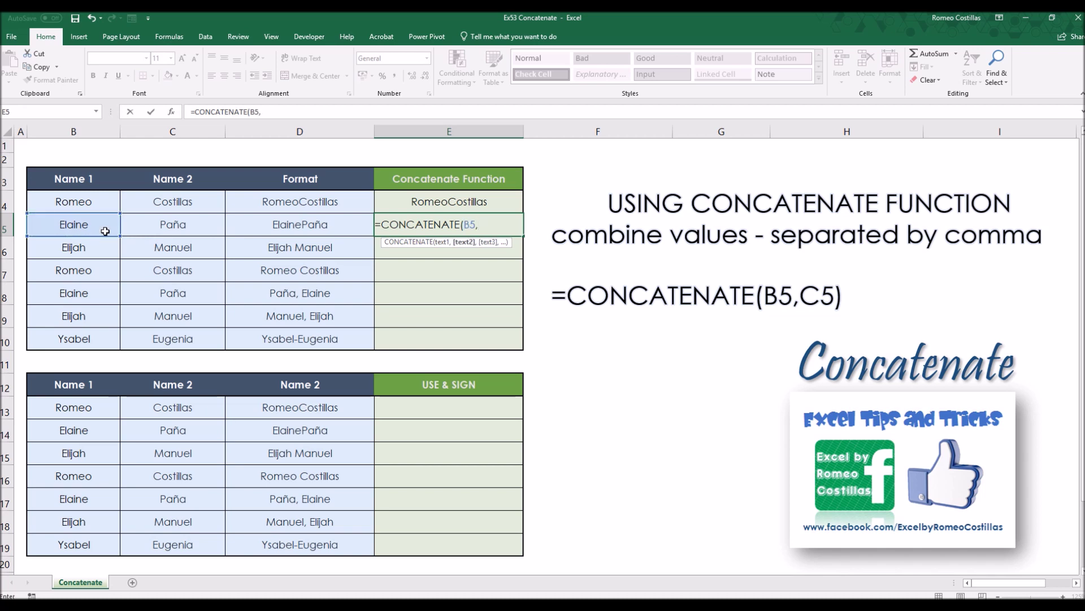
click(170, 229)
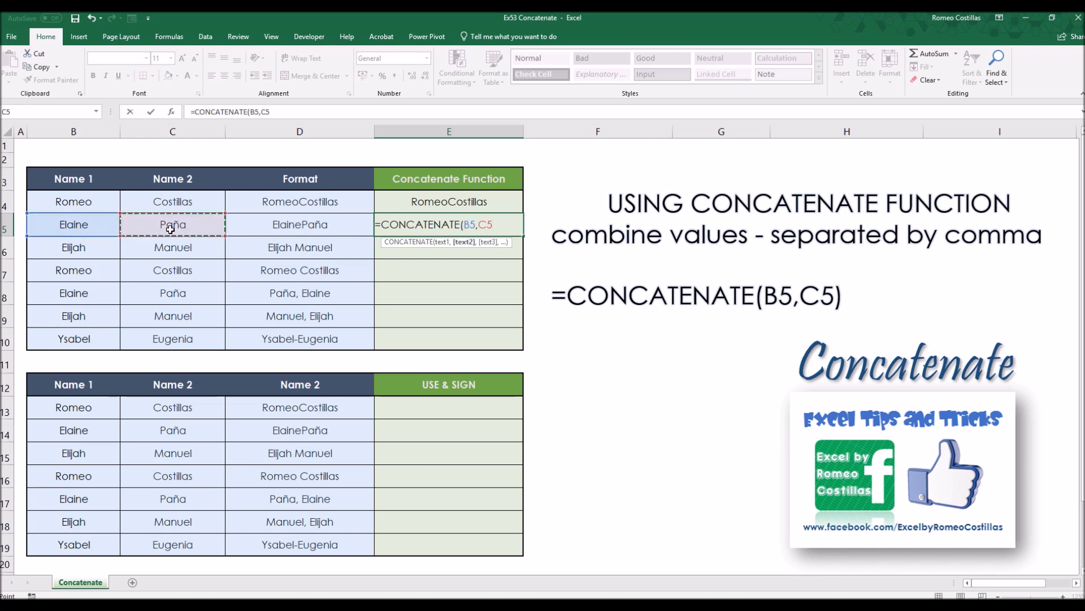
text())
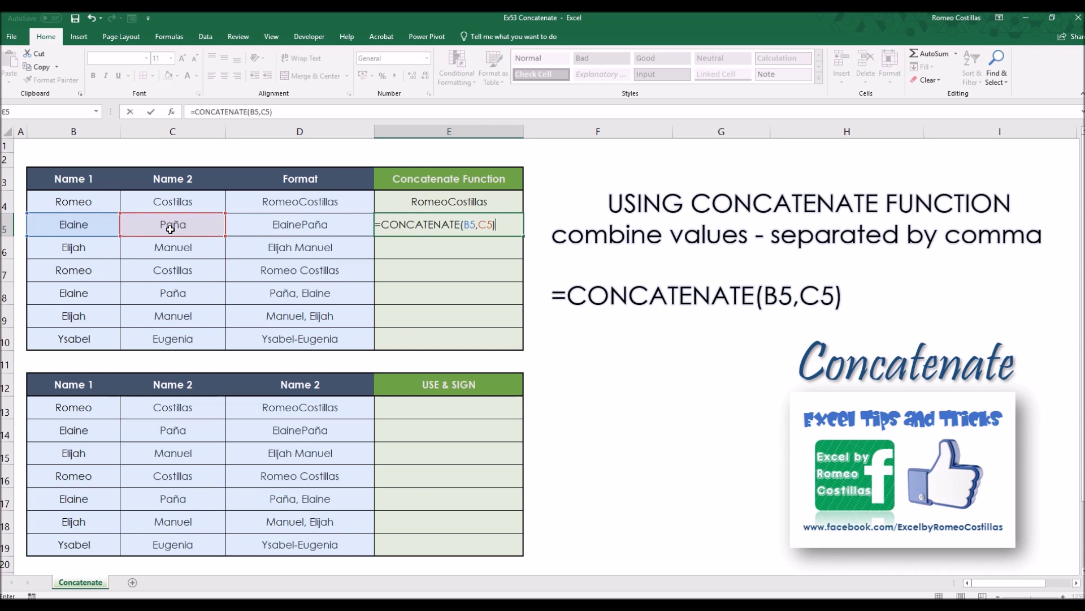
key(Return)
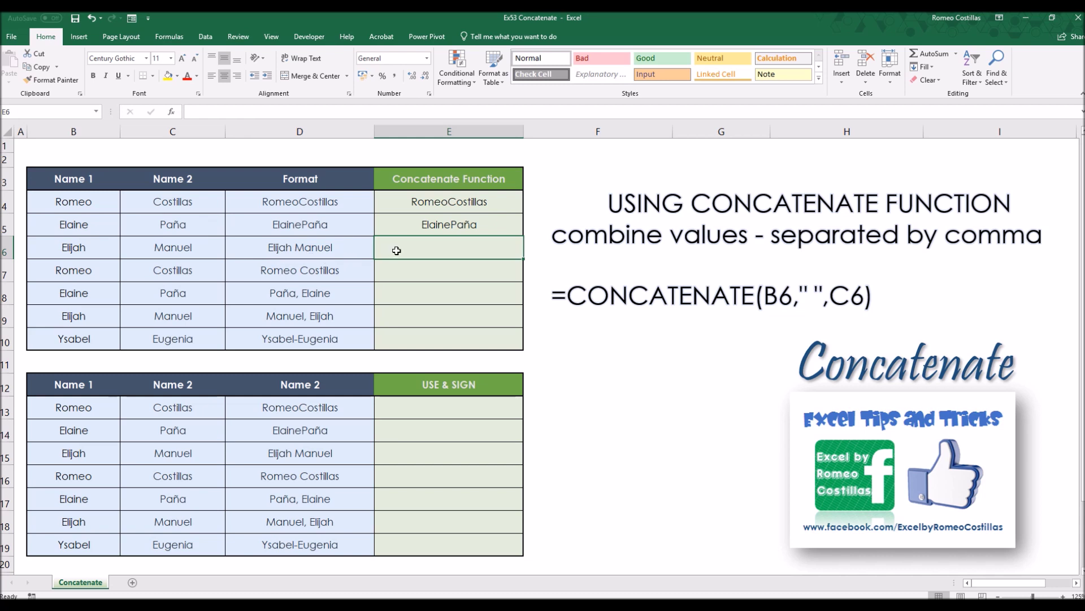
text(=)
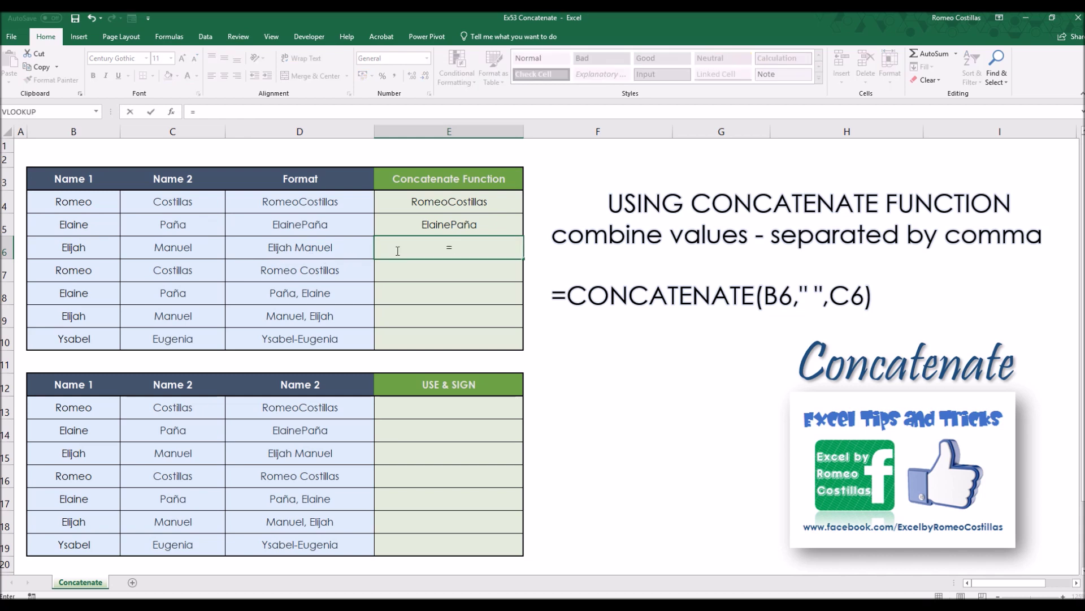
text(concate)
key(Tab)
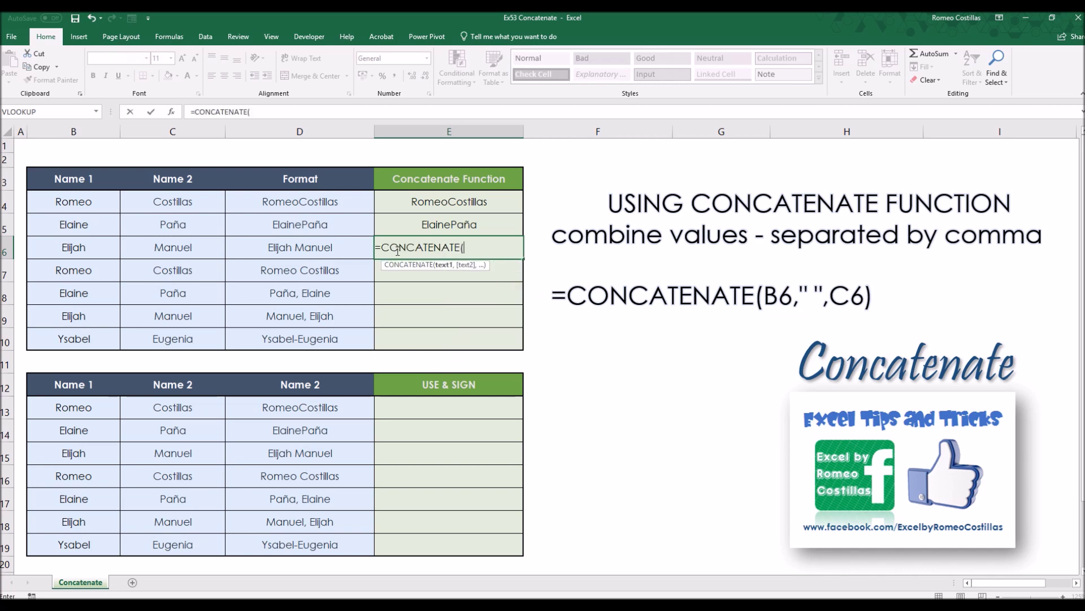
click(85, 250)
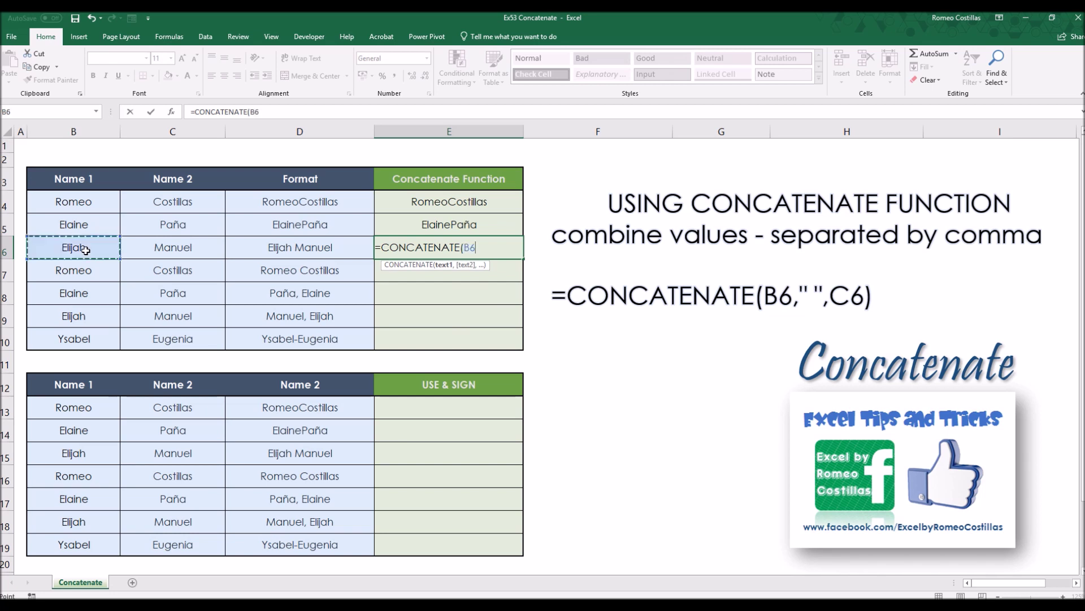
text(,)
text(" ")
text(,)
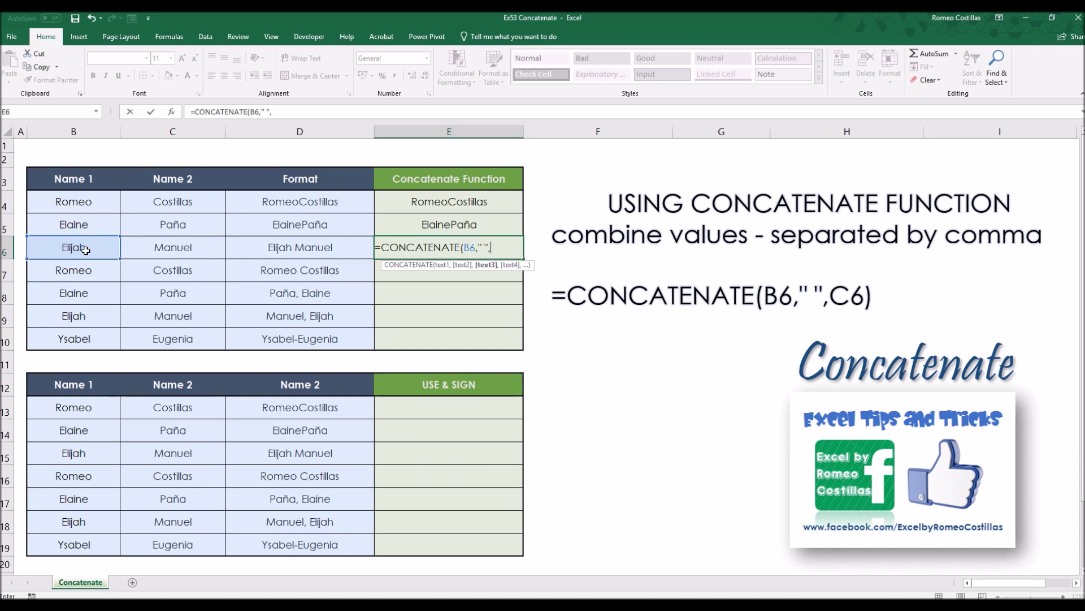
click(149, 249)
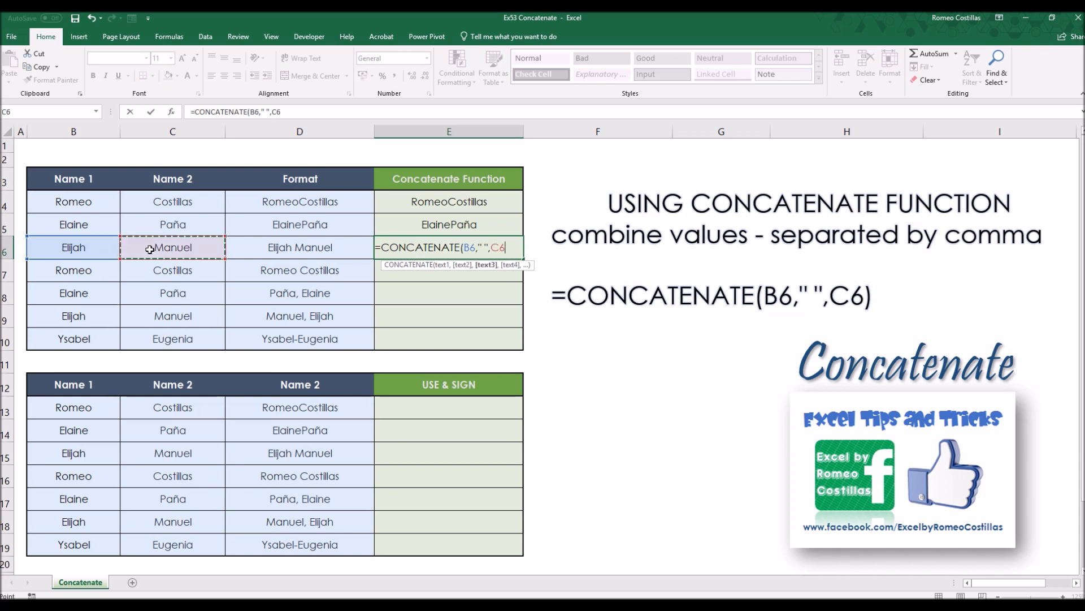
text())
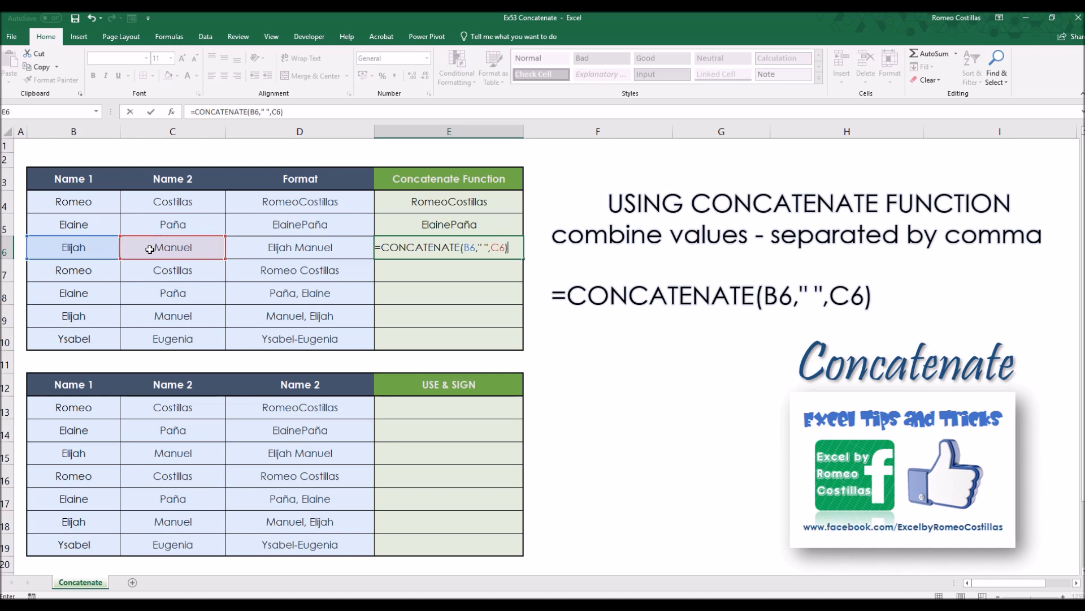
key(Return)
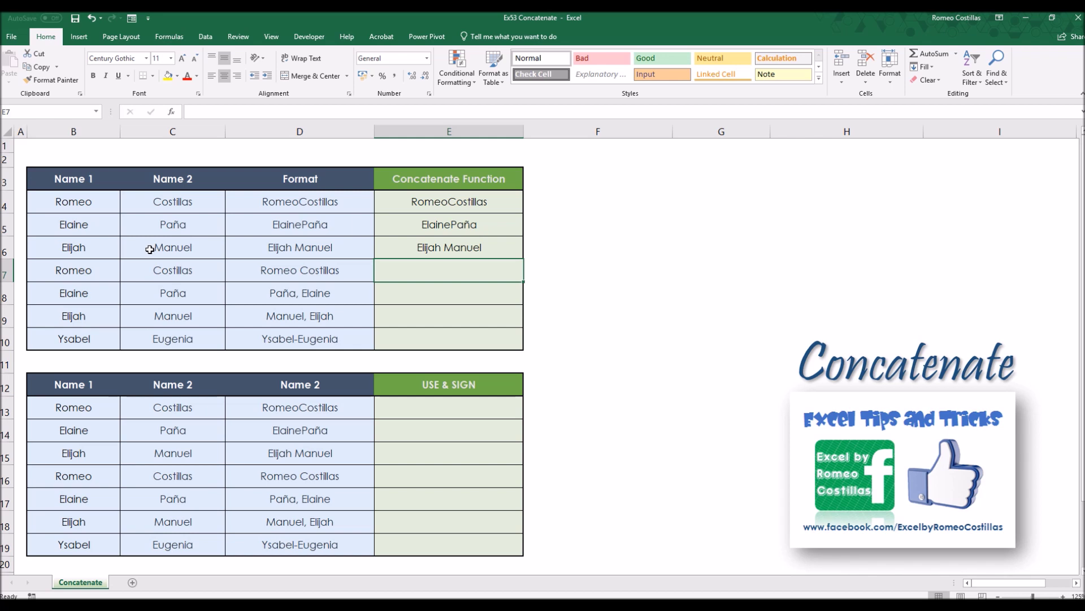
text(=)
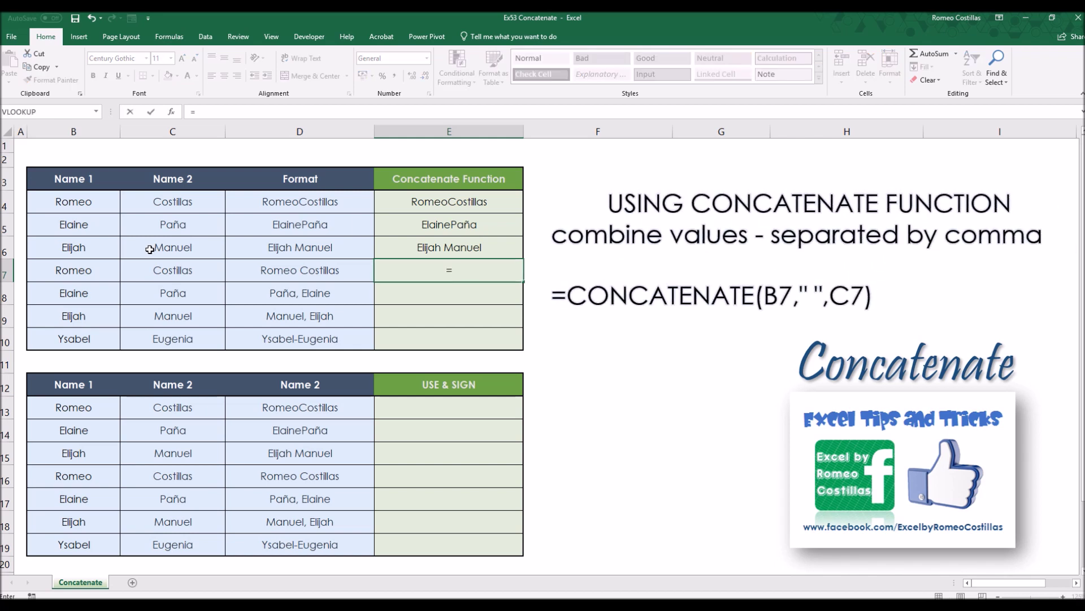
text(conca)
key(Down)
key(Tab)
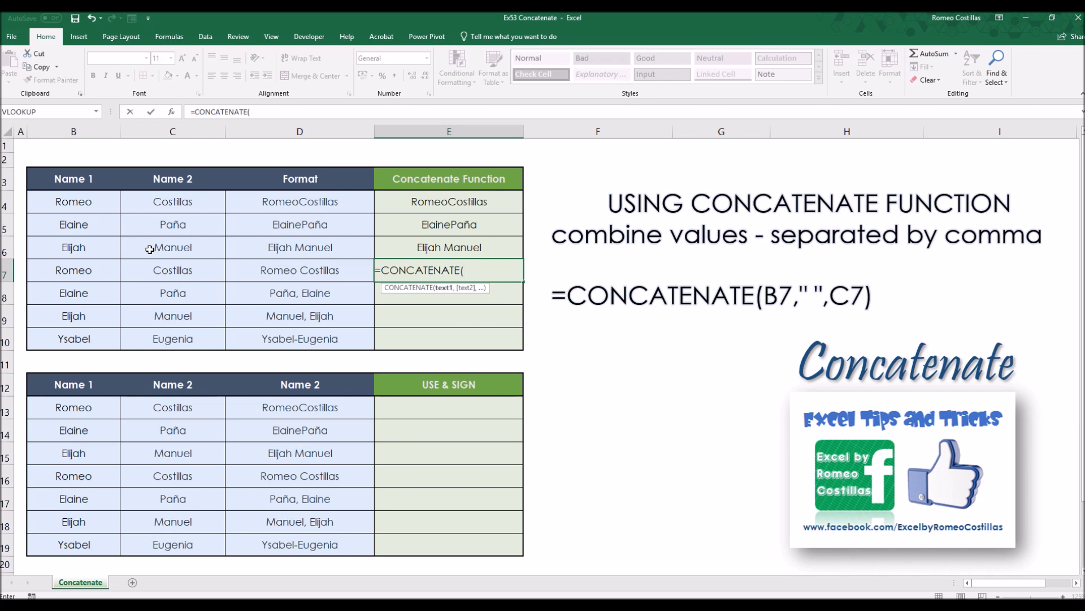
click(101, 272)
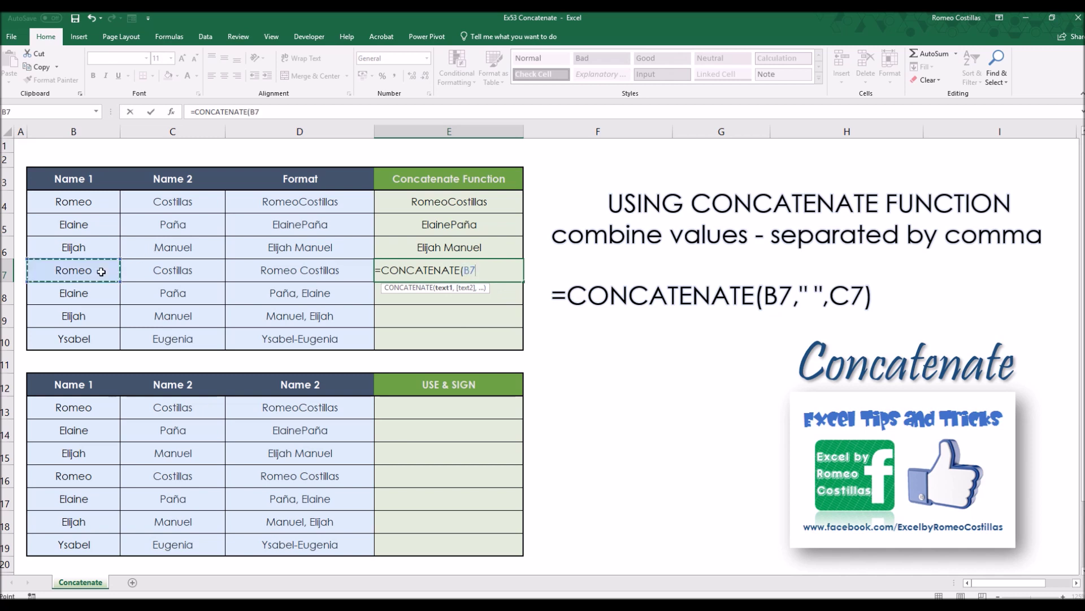
text(,)
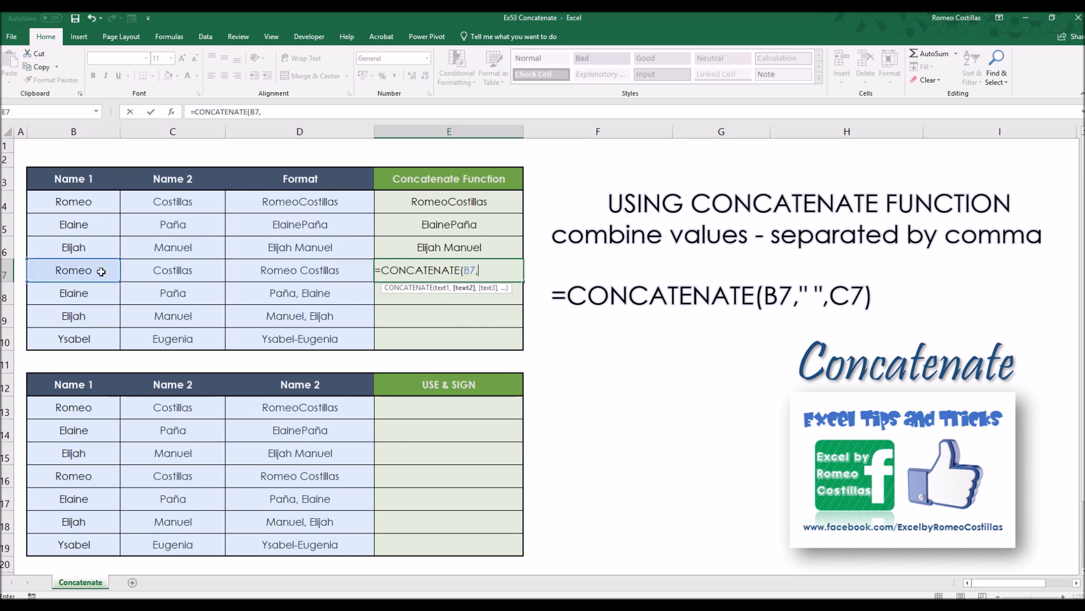
text(" ")
text(,)
click(163, 273)
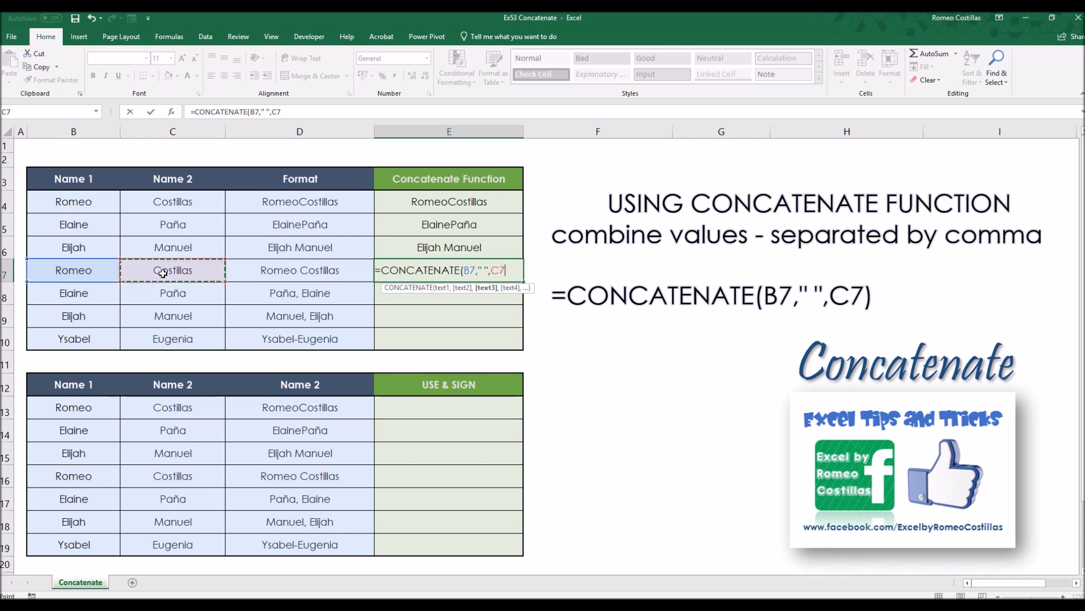
text())
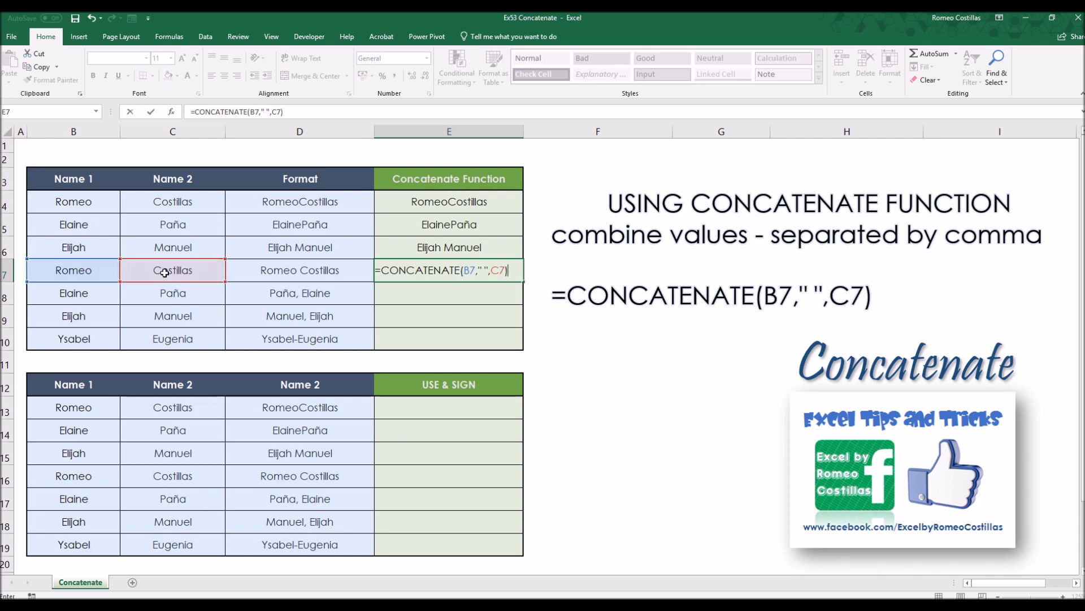
key(Return)
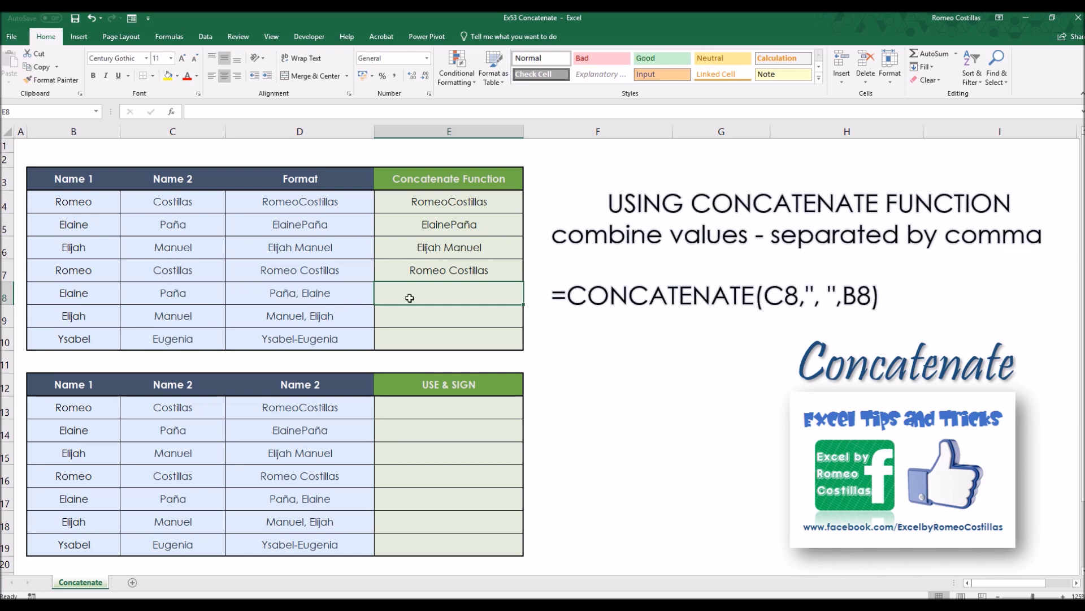
text(=)
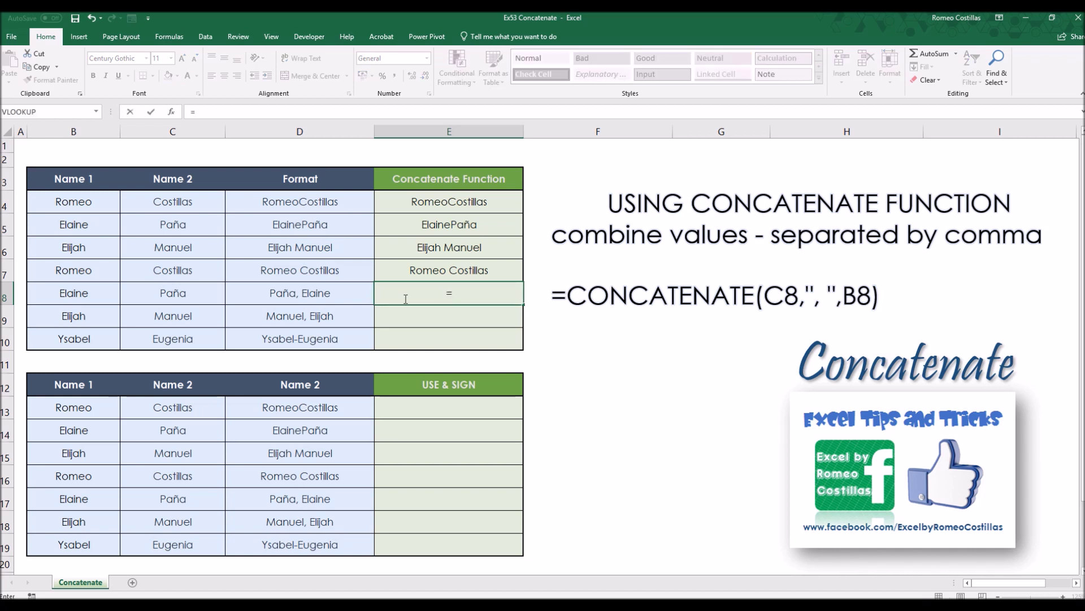
text(conca)
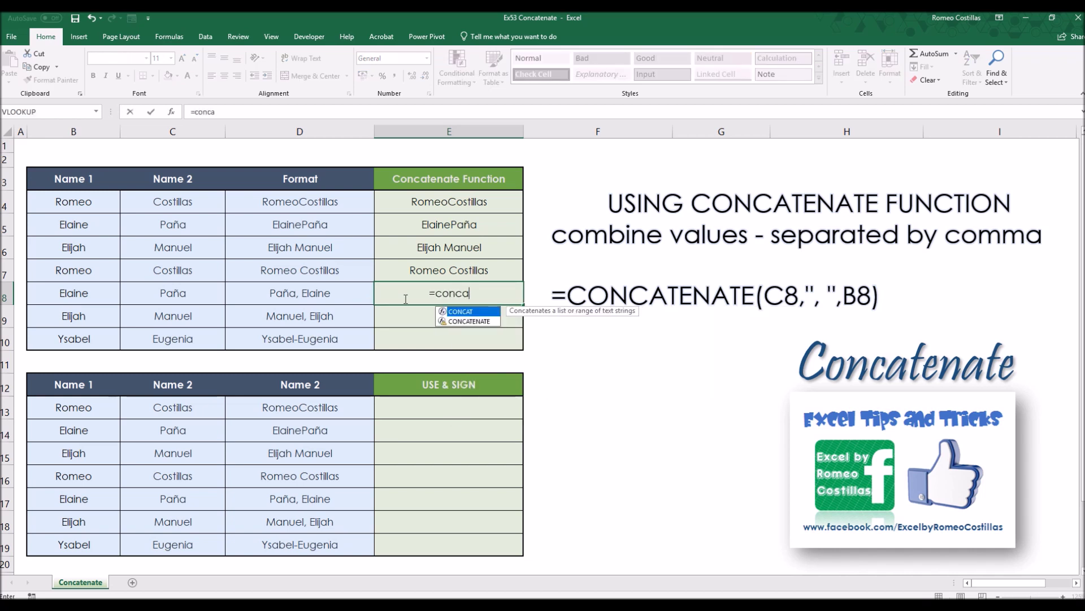
key(Down)
key(Tab)
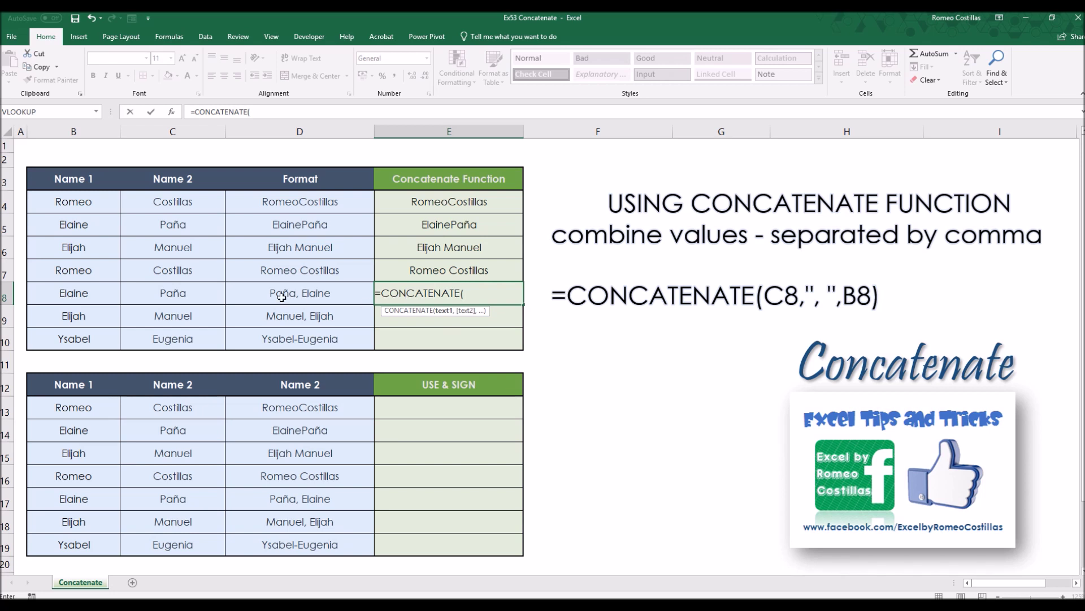
click(194, 289)
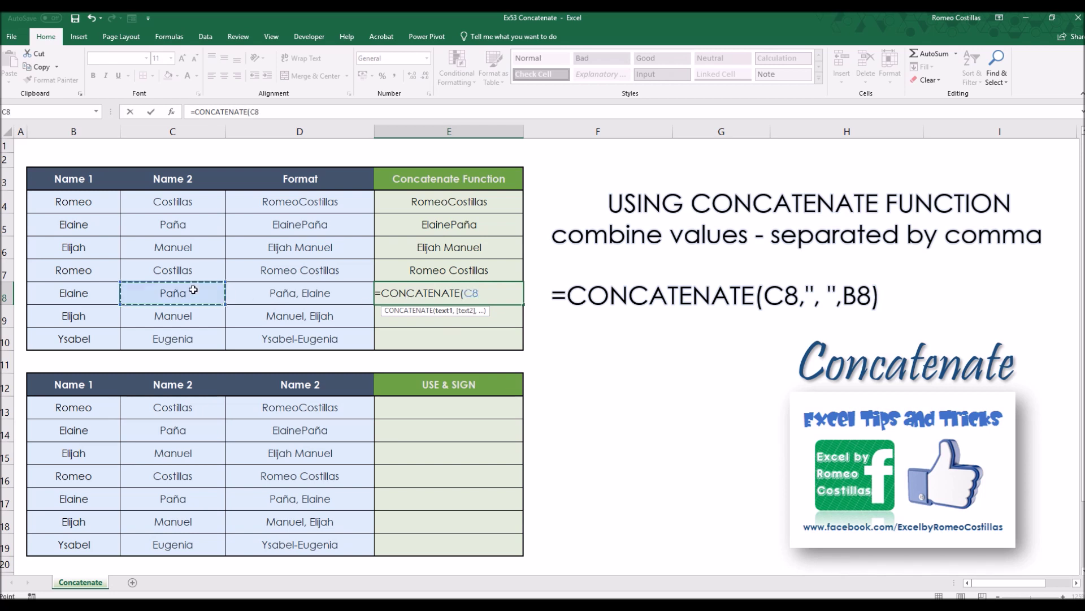
text(,")
text(, ",)
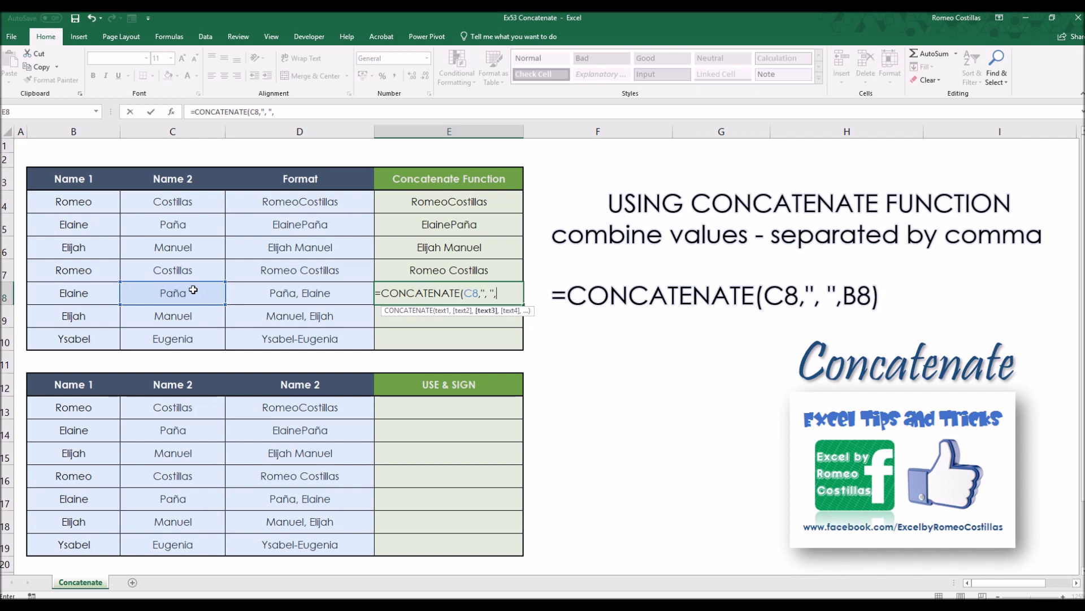
click(92, 291)
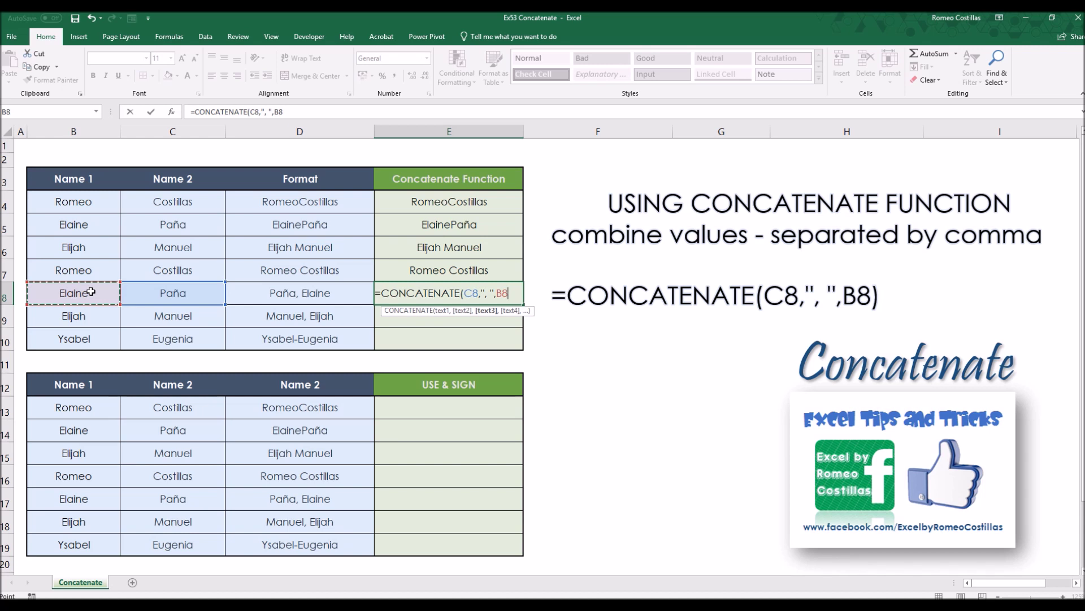
text())
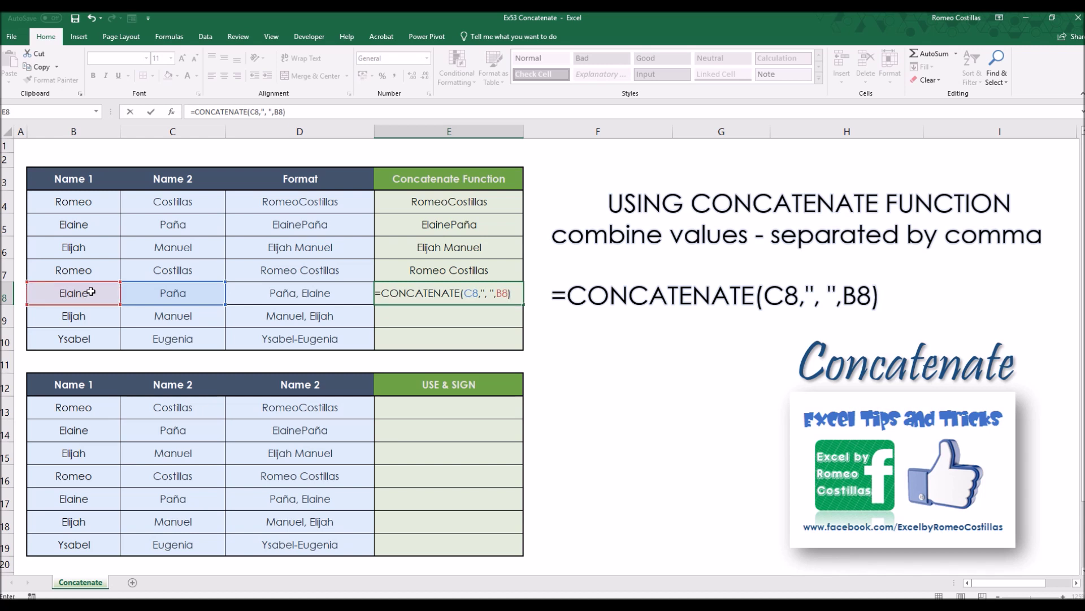
key(Return)
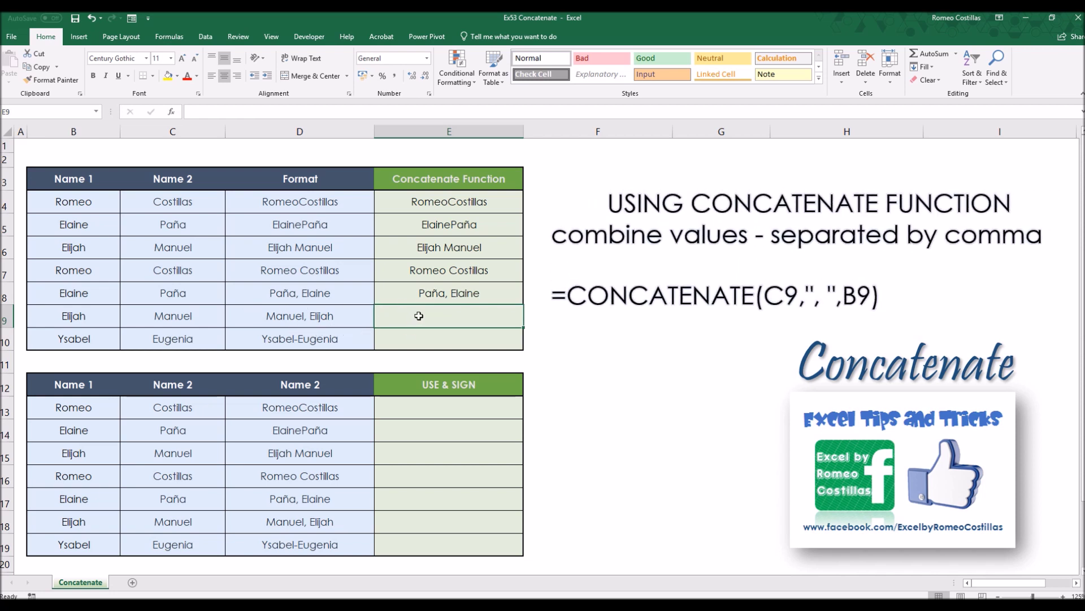
text(=)
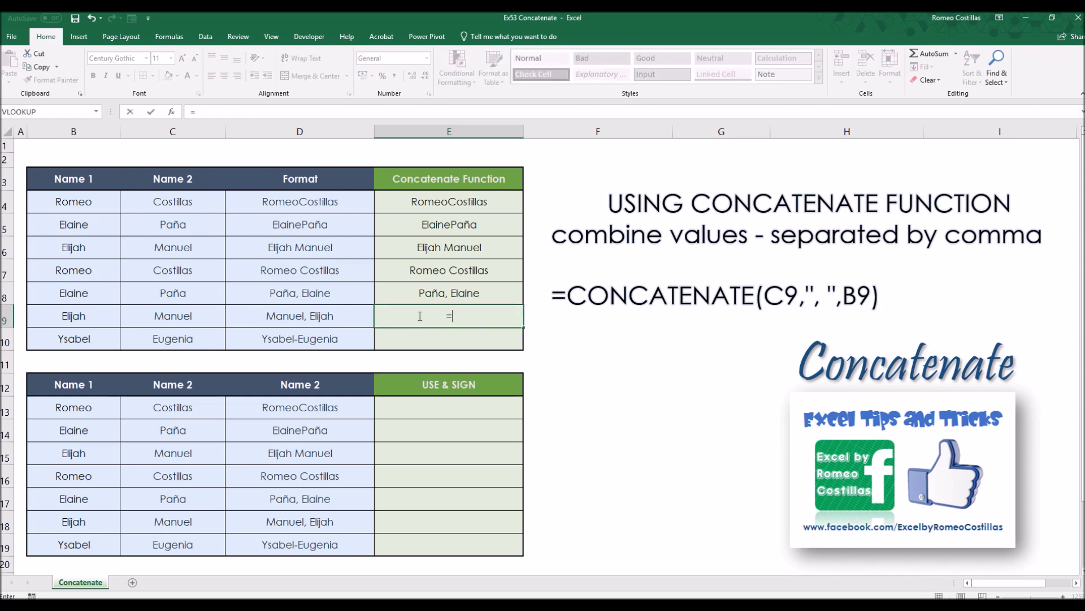
text(conca)
key(Down)
key(Tab)
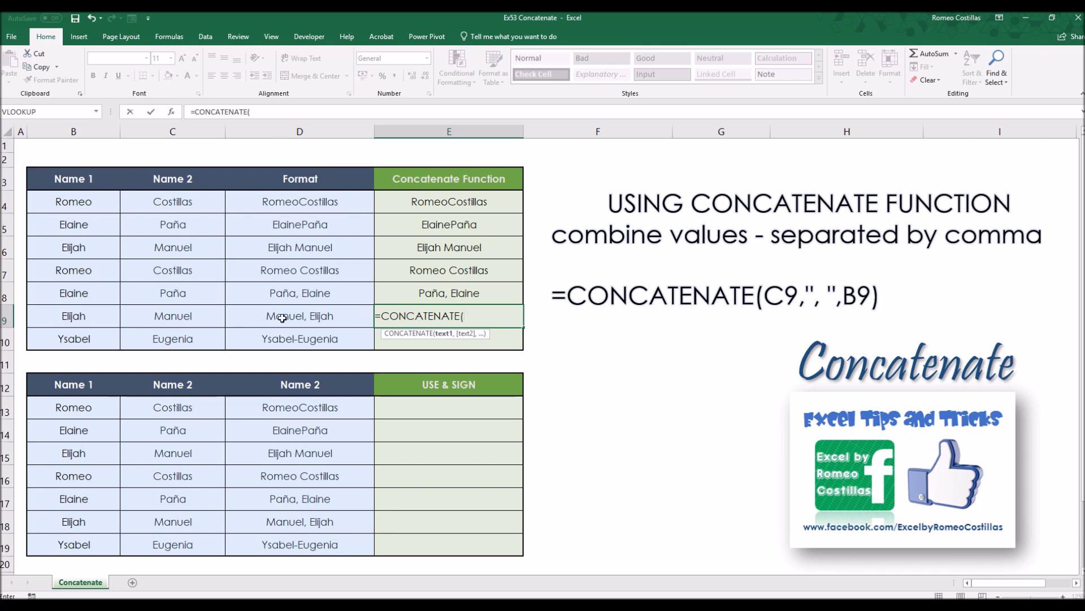
click(202, 317)
text(,)
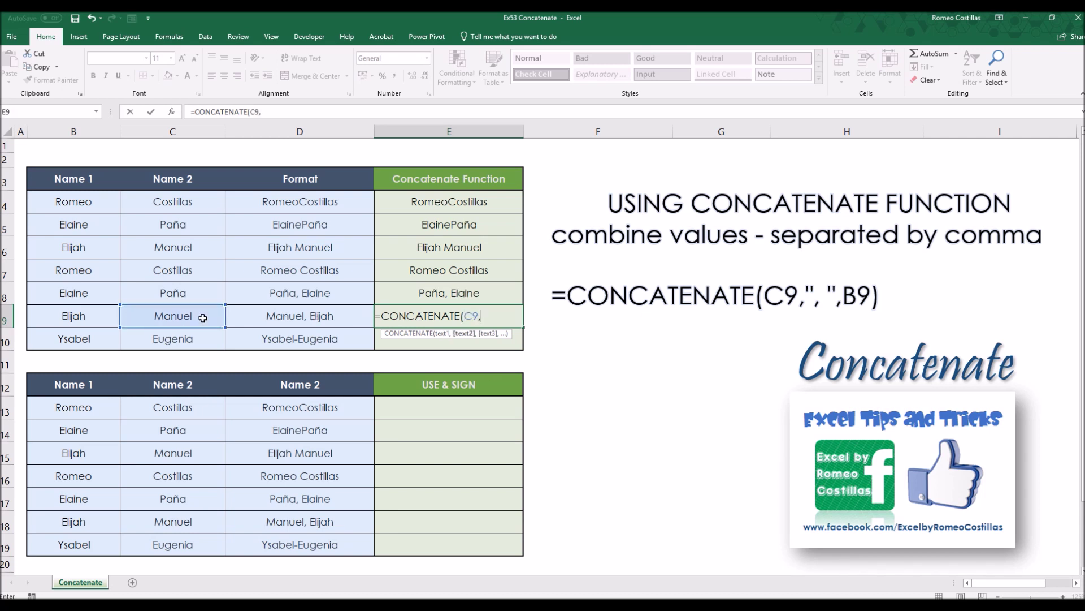
text(", )
text(",)
click(83, 318)
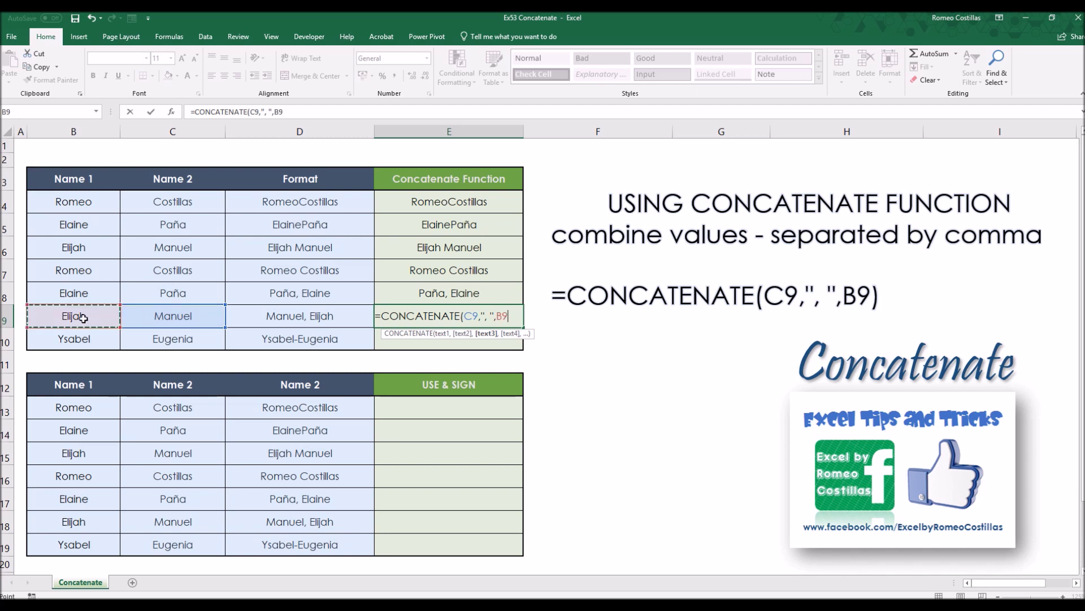
text())
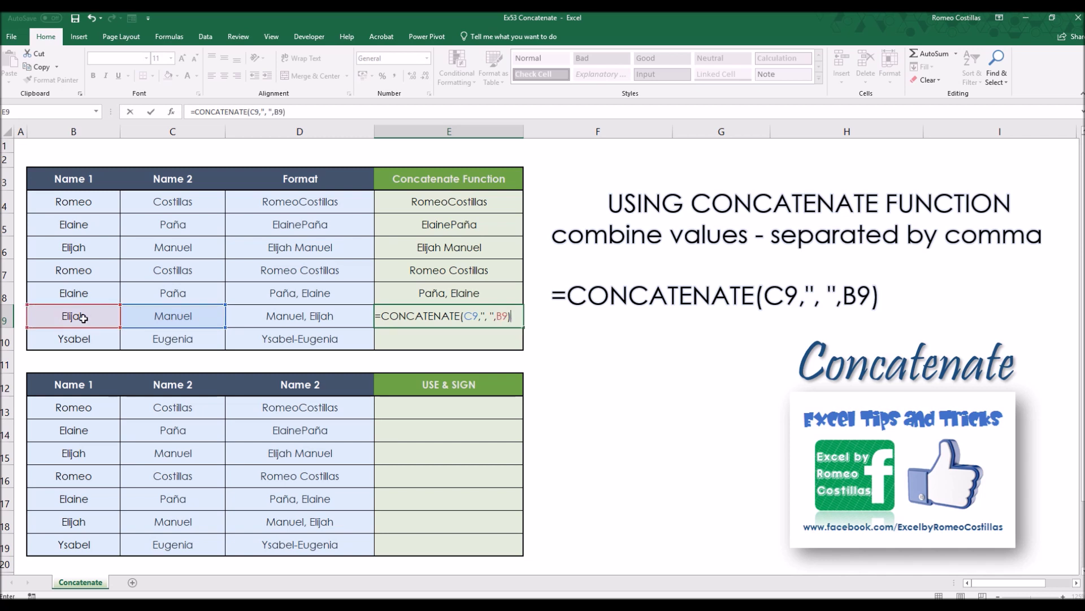
key(Return)
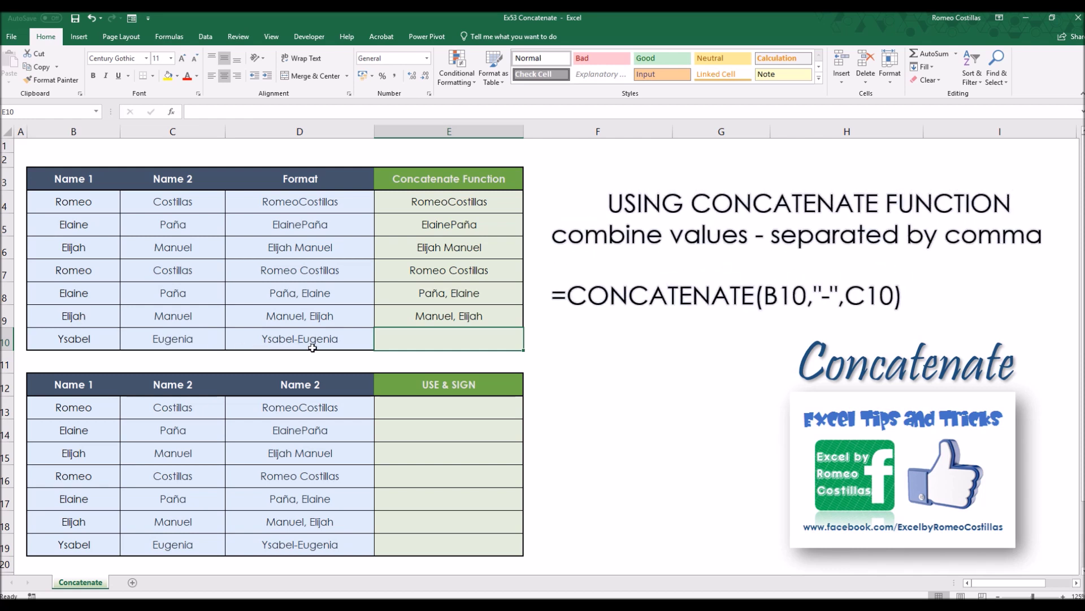
- Enter =CONCATENATE(B10,"-",C10) in E10 to display Ysabel-Eugenia
double_click(406, 341)
text(=concatena)
key(Tab)
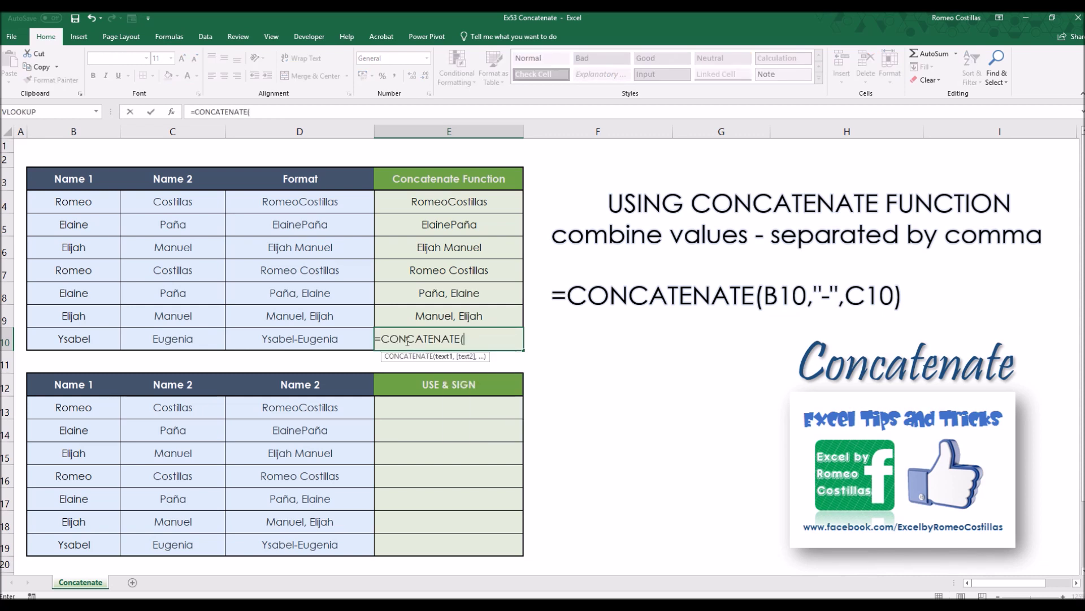
click(88, 338)
text(,")
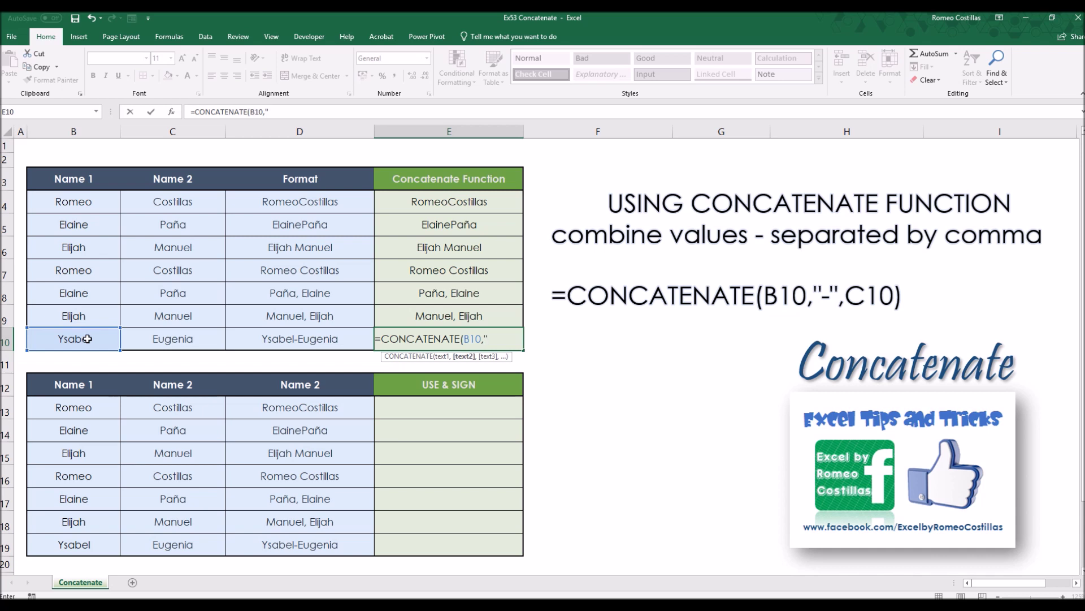
text(,)
click(161, 337)
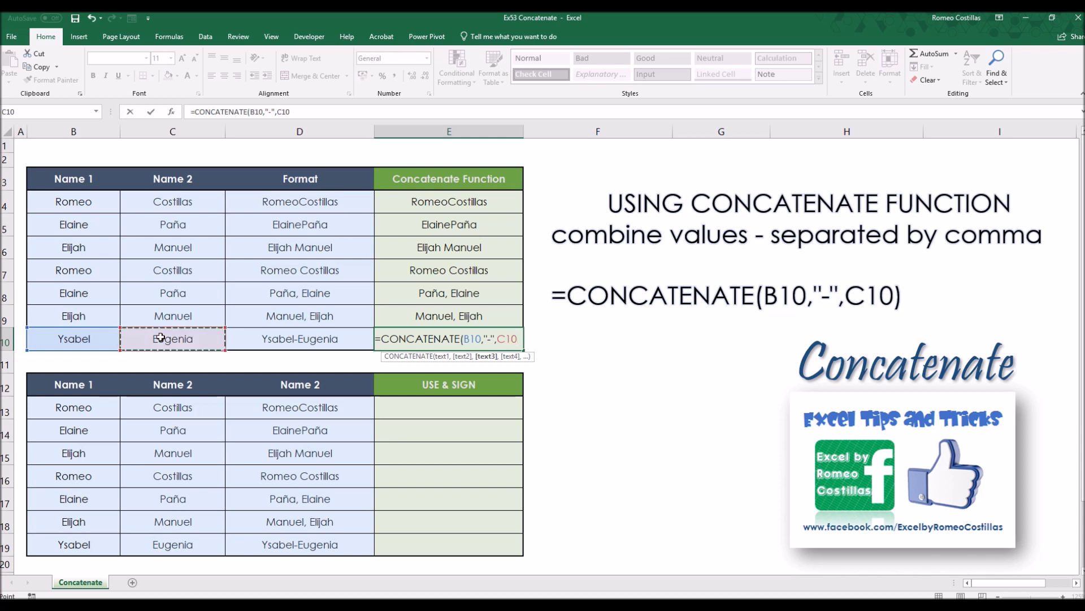
text())
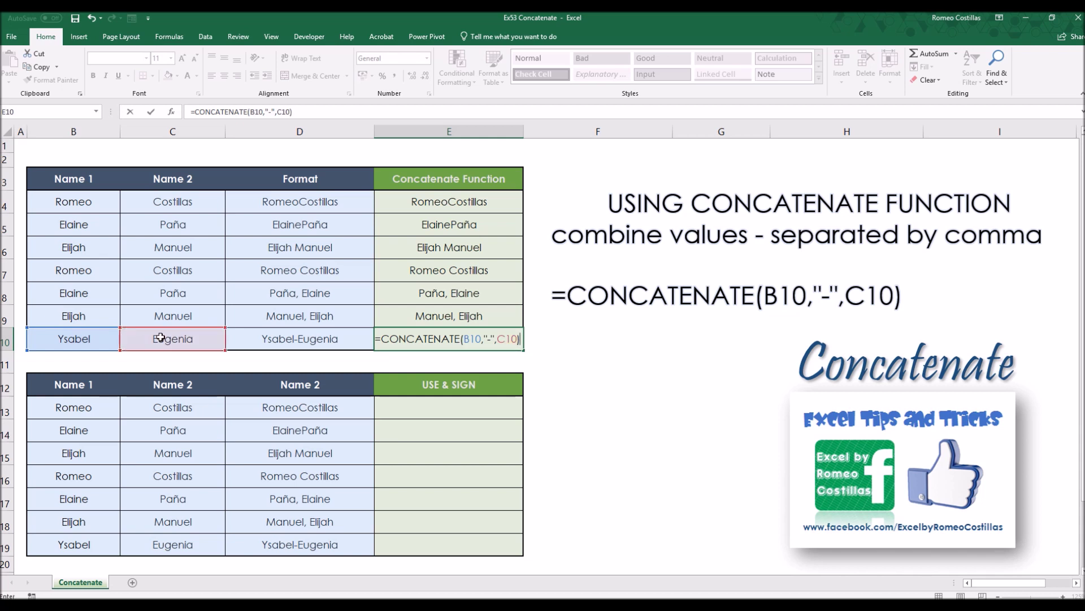
key(Return)
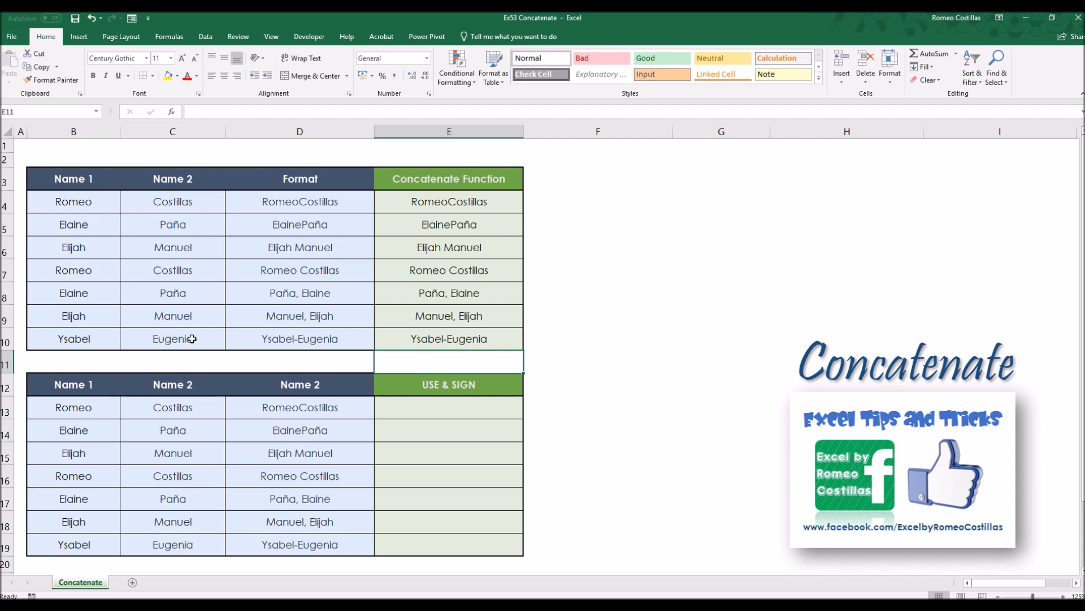
click(435, 408)
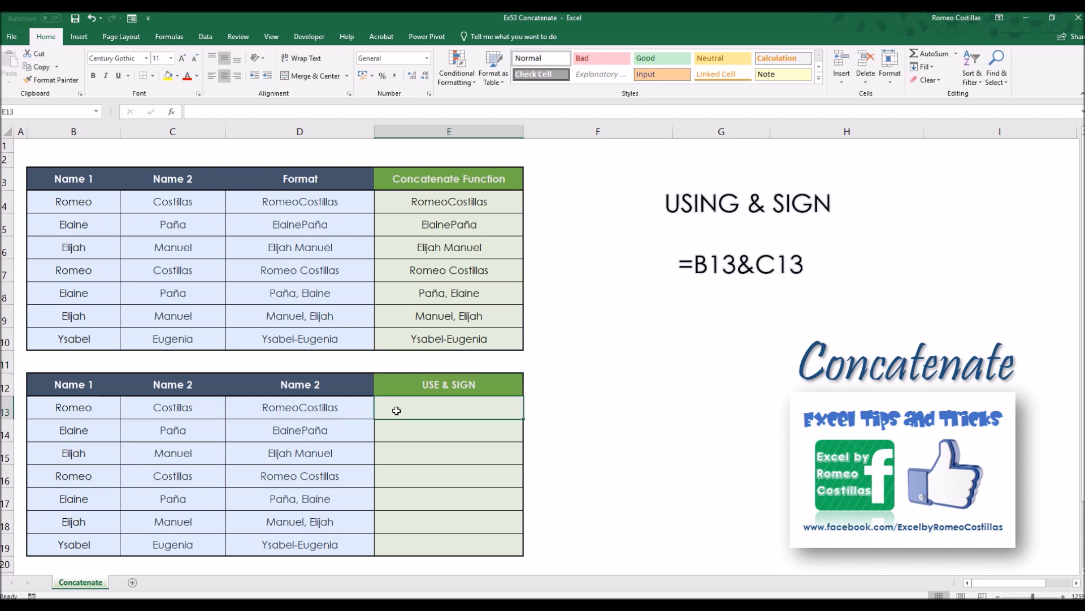
text(=)
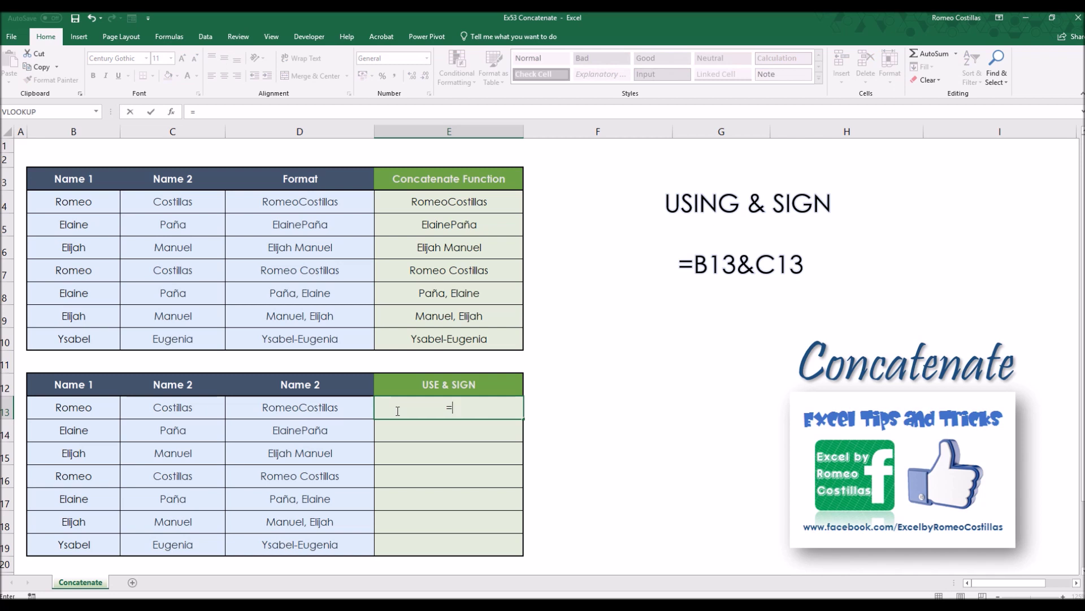
click(95, 409)
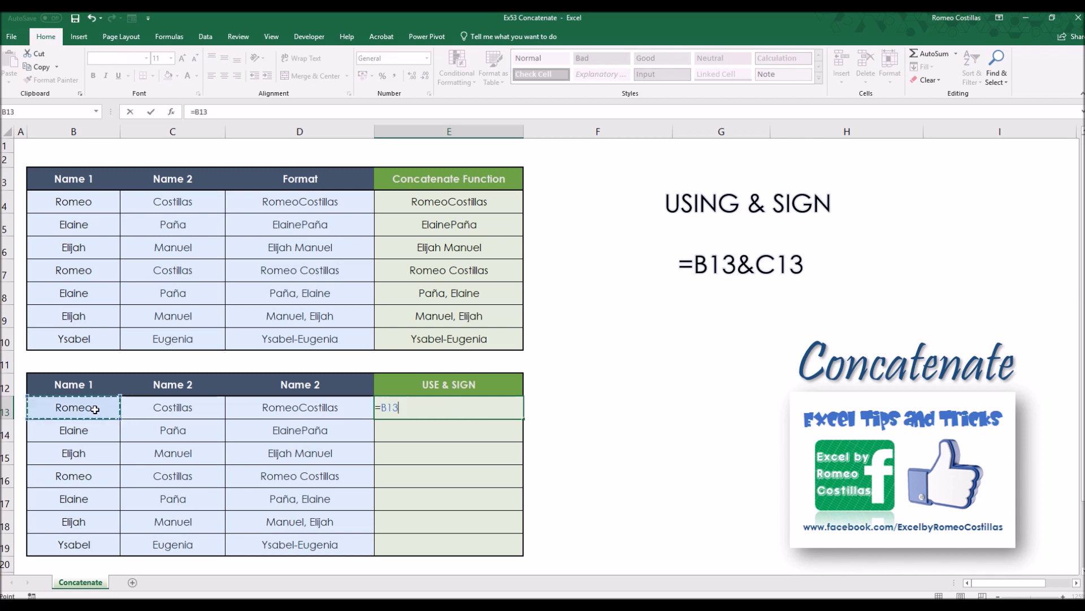
text(&)
click(174, 408)
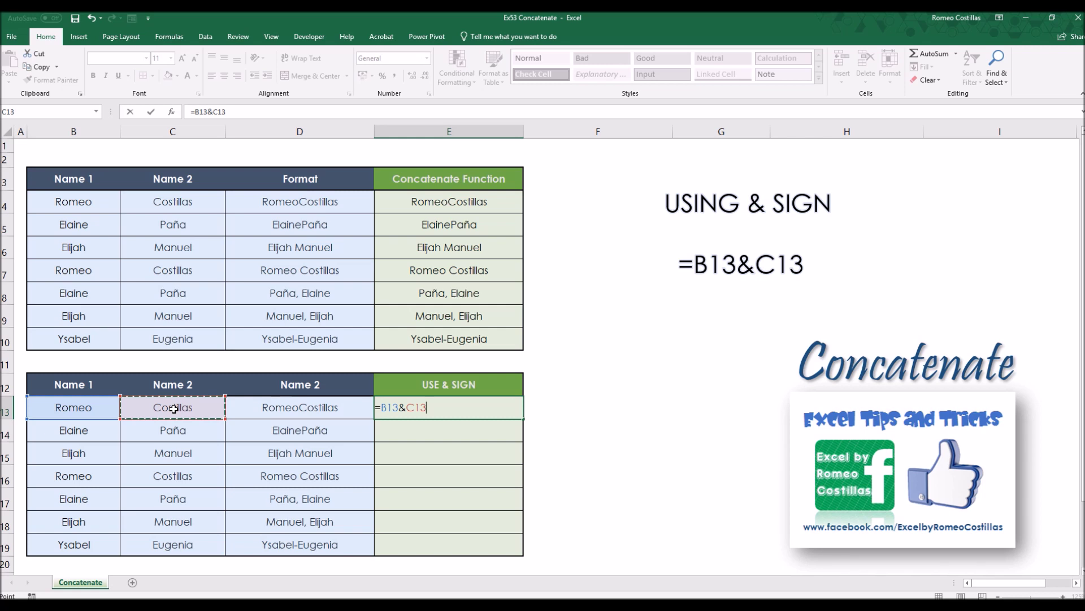
key(Return)
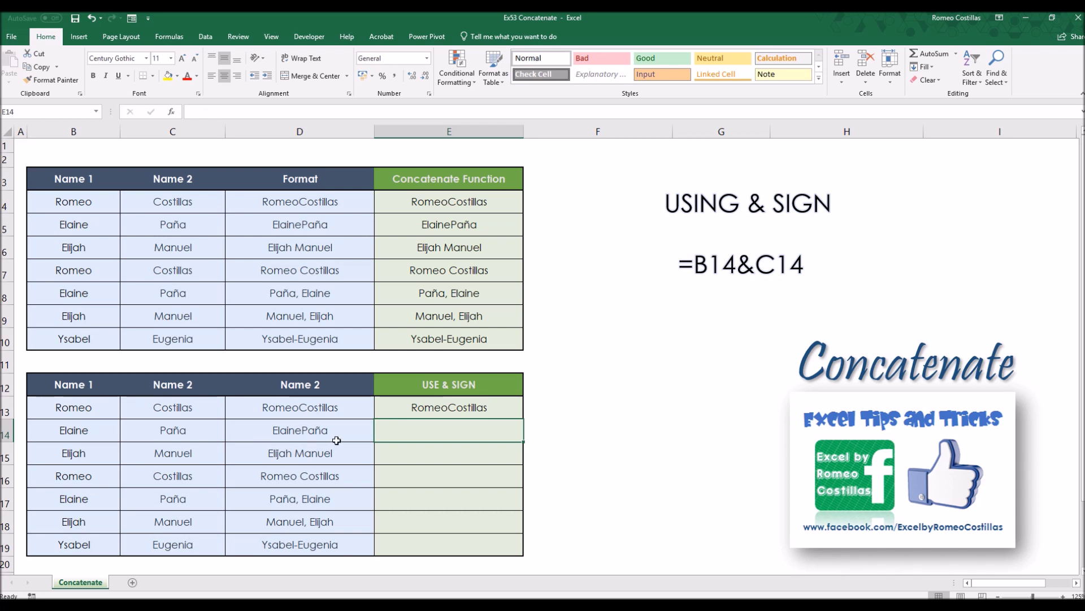
text(=)
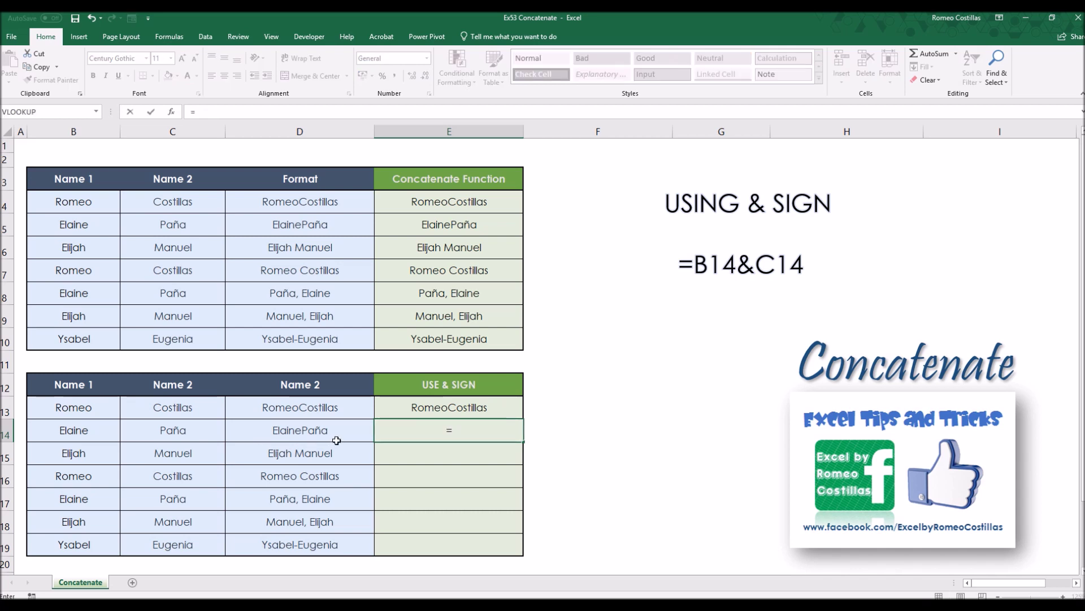
click(99, 431)
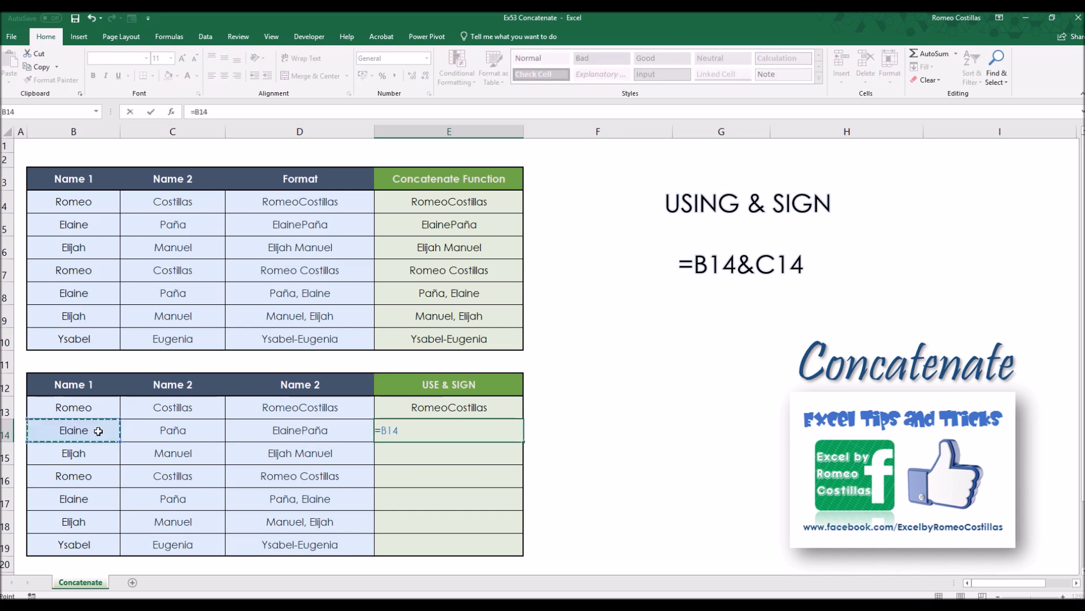
text(&)
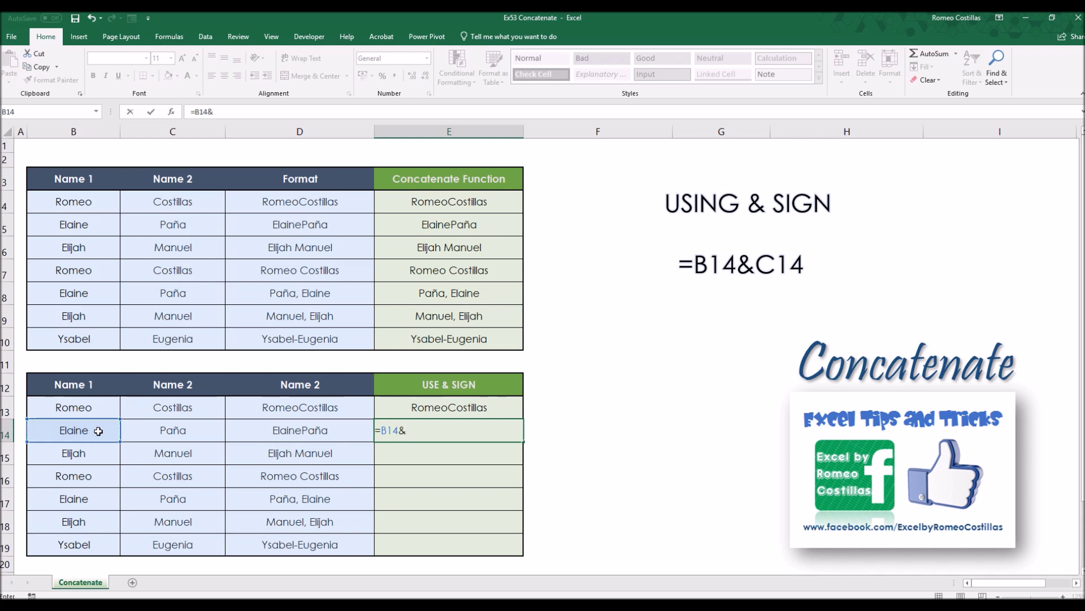
click(158, 432)
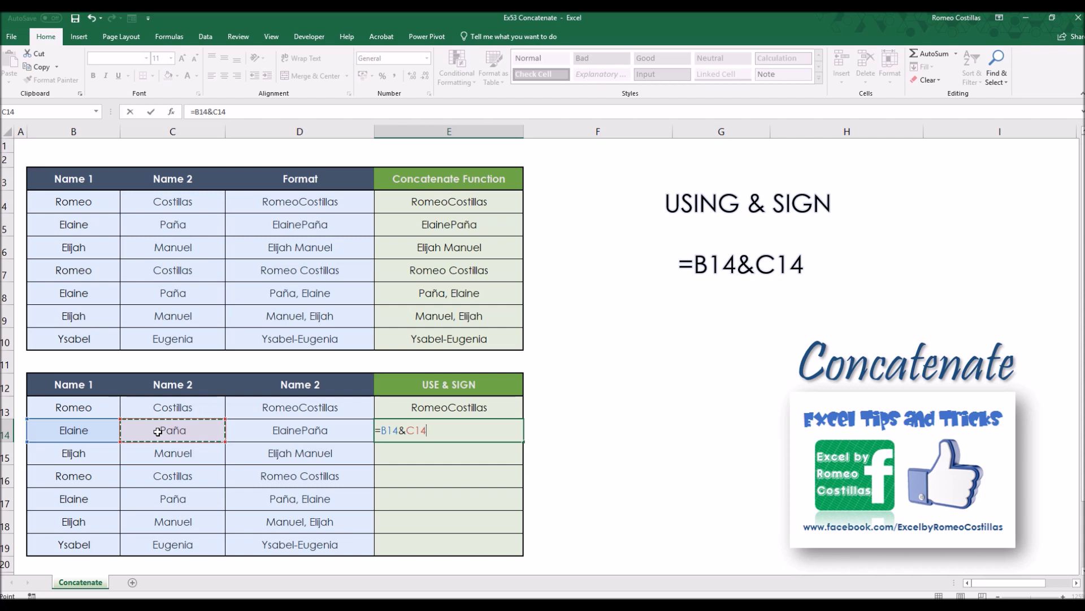
key(Return)
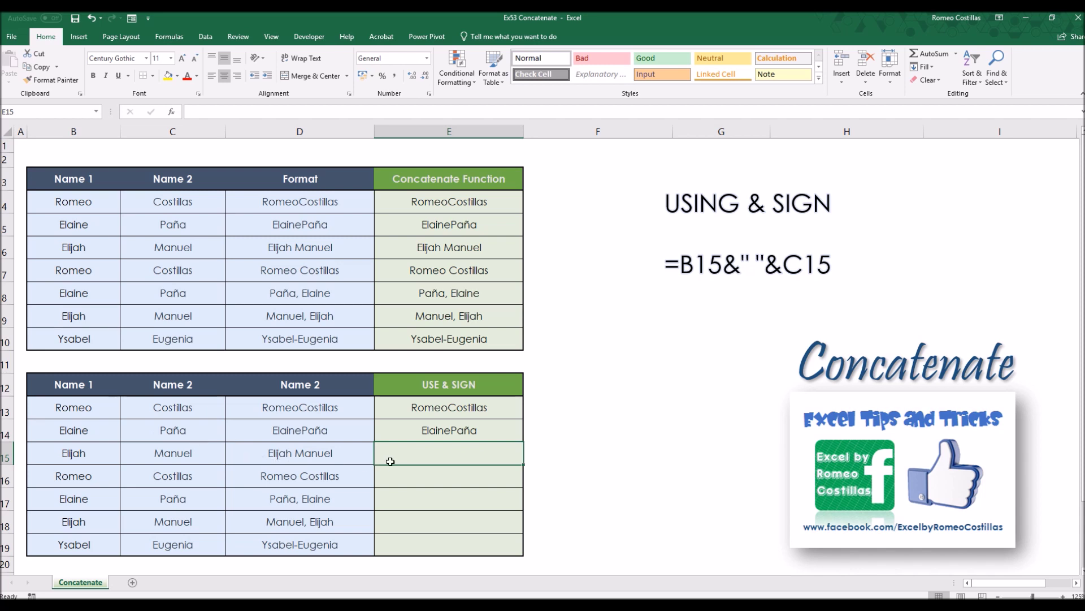
text(=)
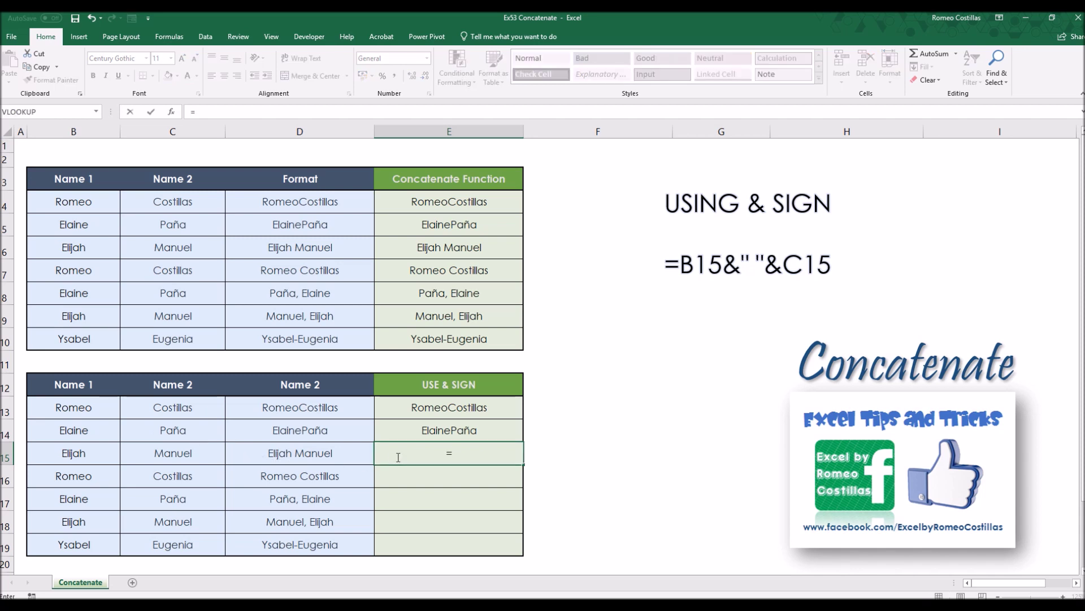
click(100, 450)
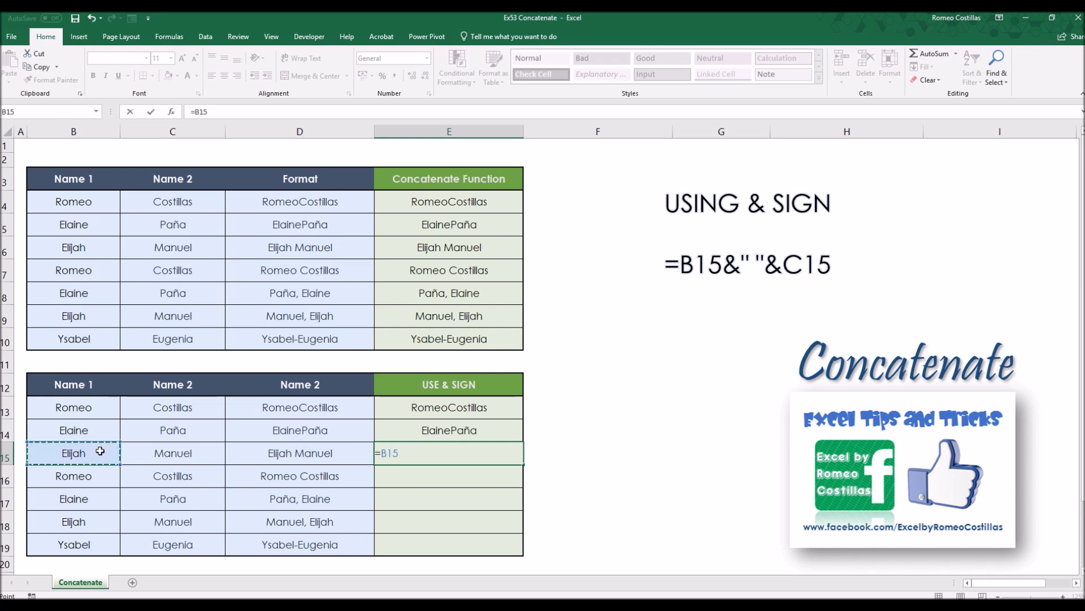
text(&)
text(" ")
text(&)
click(201, 454)
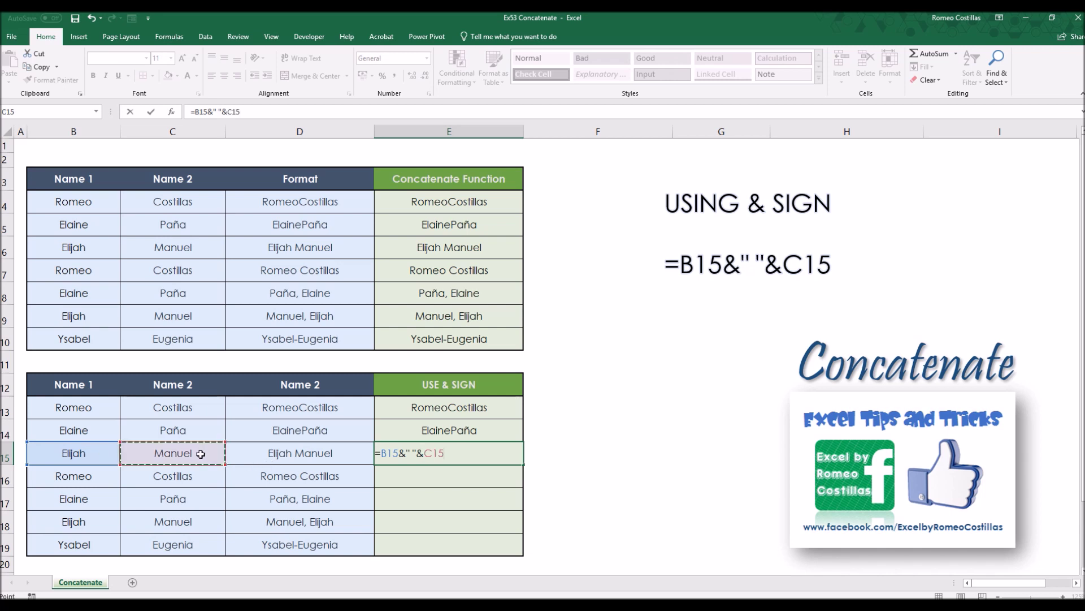
key(Return)
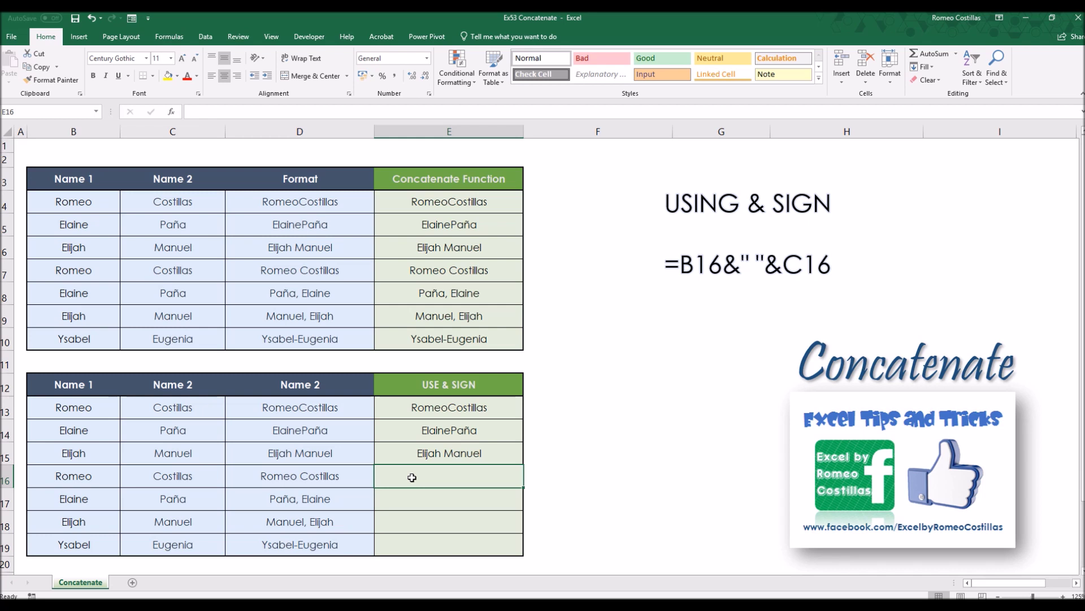
text(=)
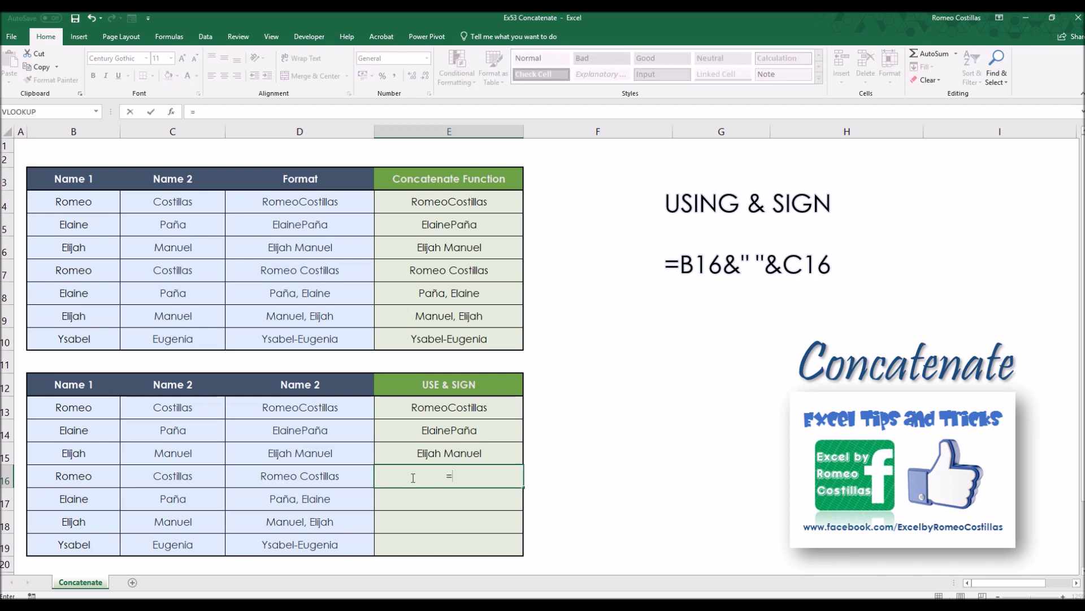
click(88, 476)
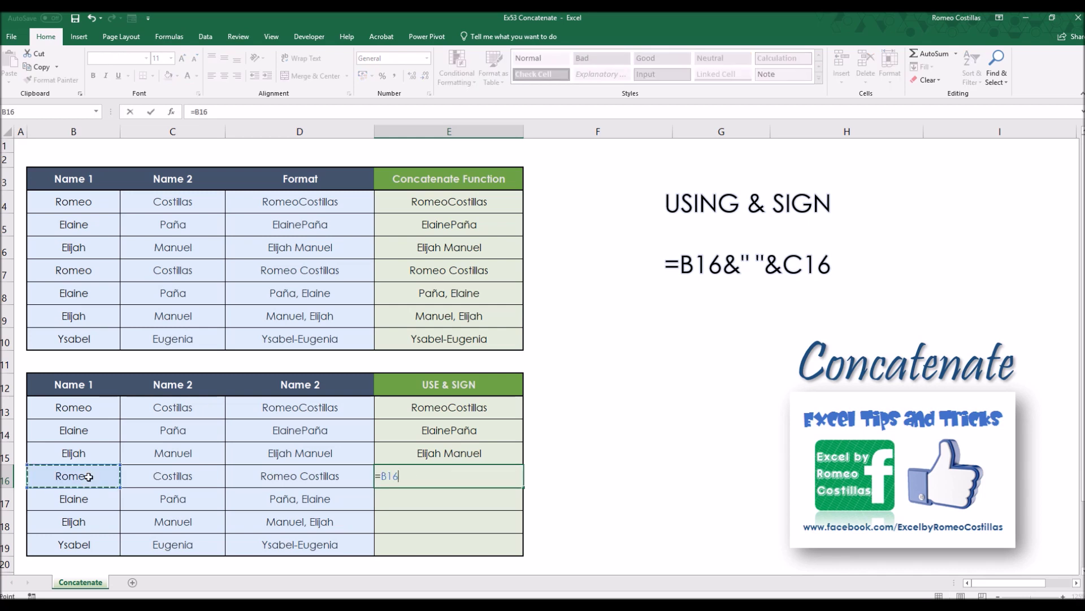
text(")
key(BackSpace)
text(&" ")
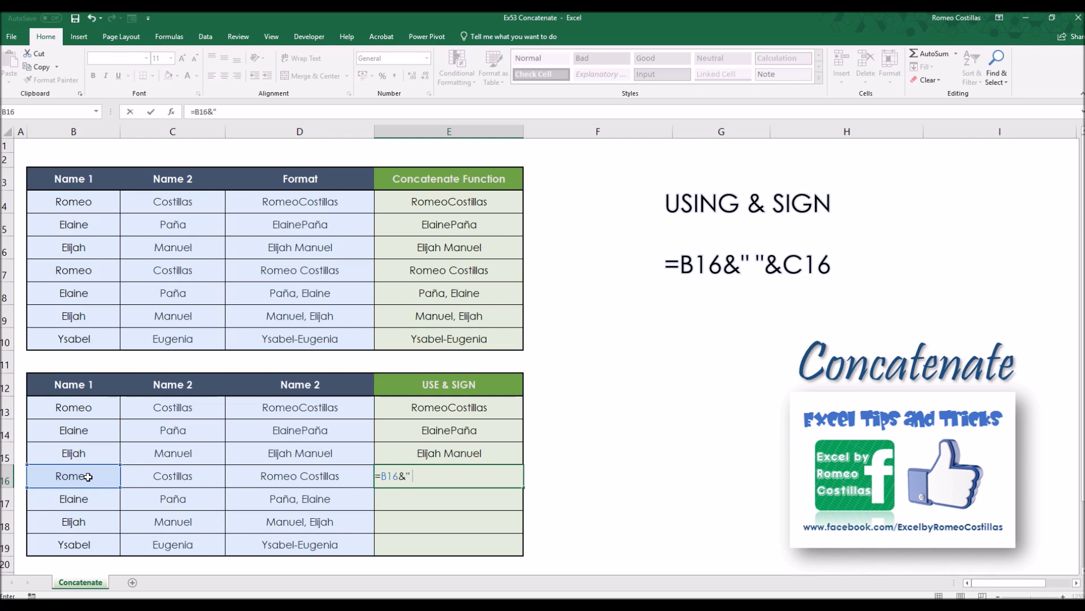
text(&)
click(165, 476)
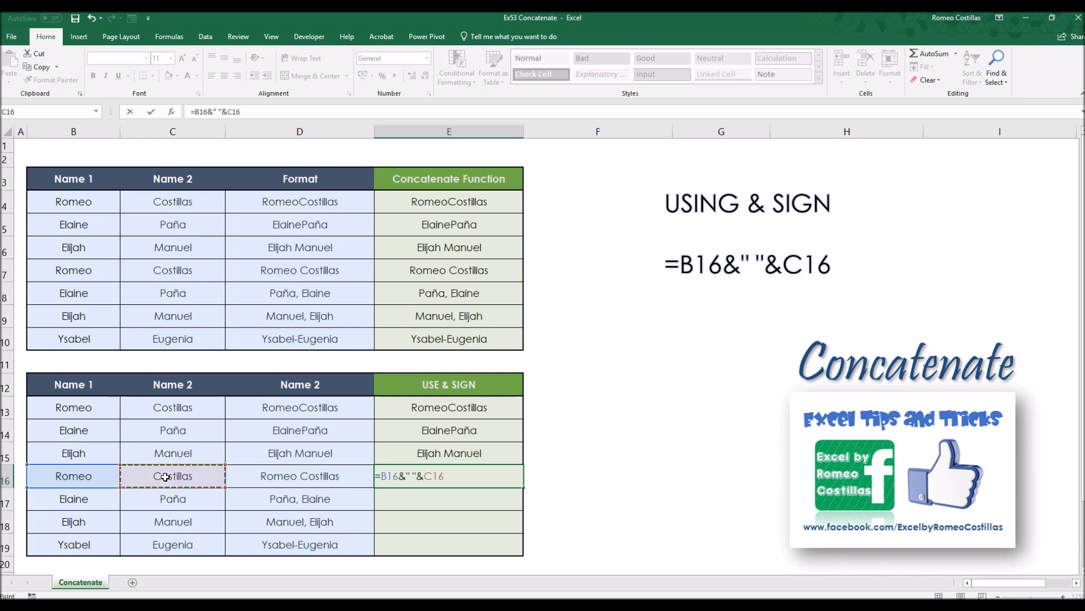
key(Return)
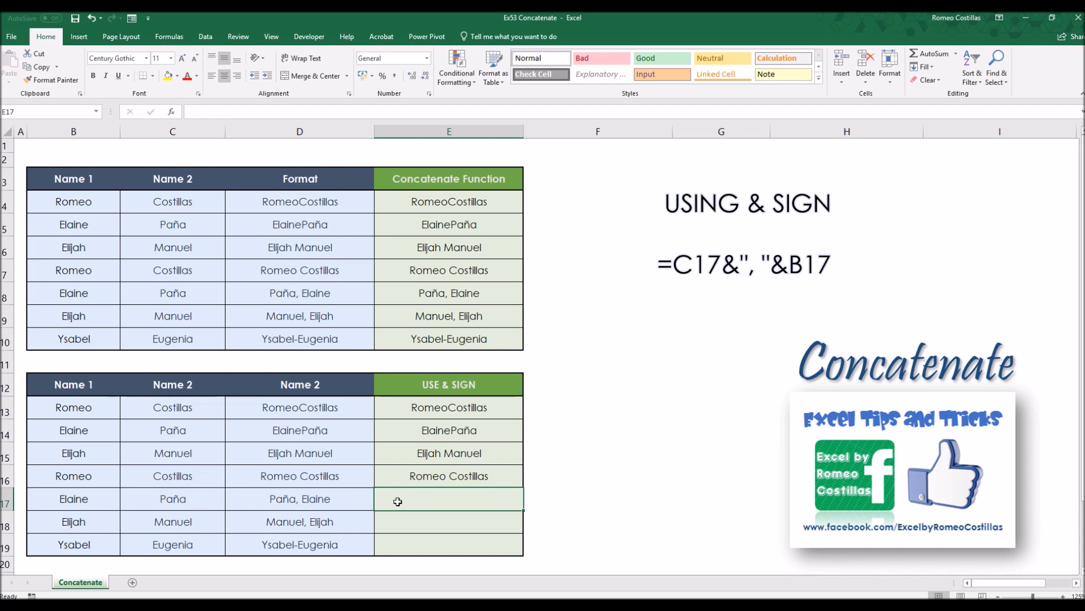
text(=)
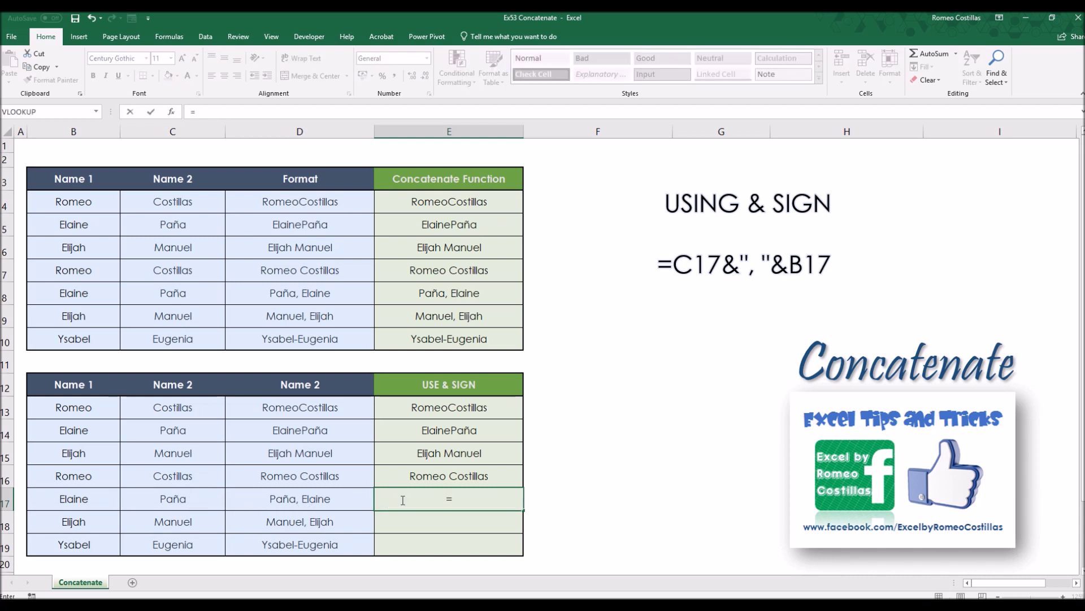
click(204, 500)
text(&")
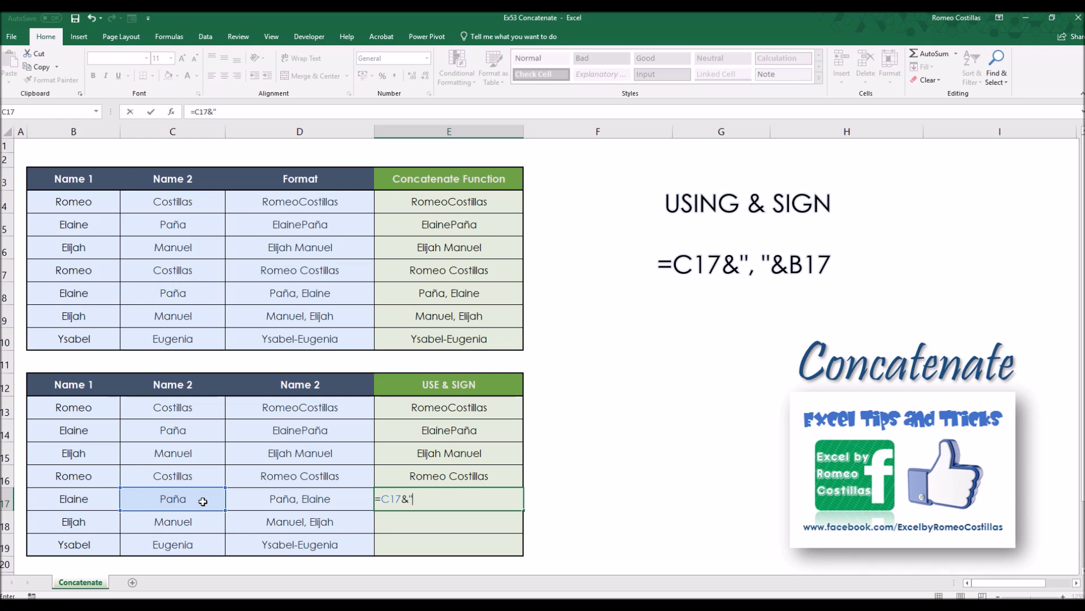
text(, "&)
click(89, 500)
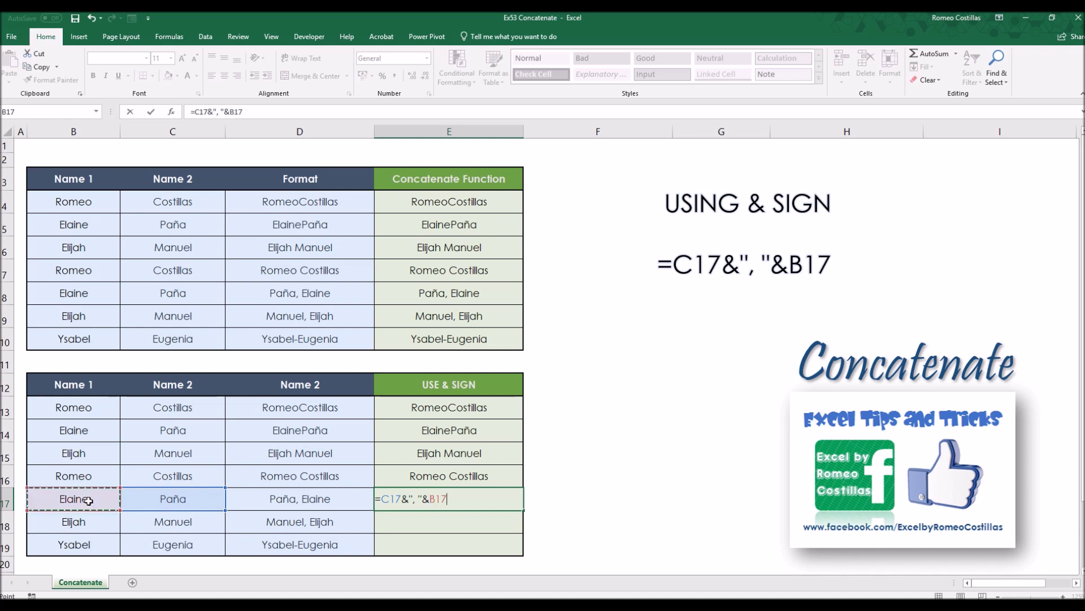
key(Return)
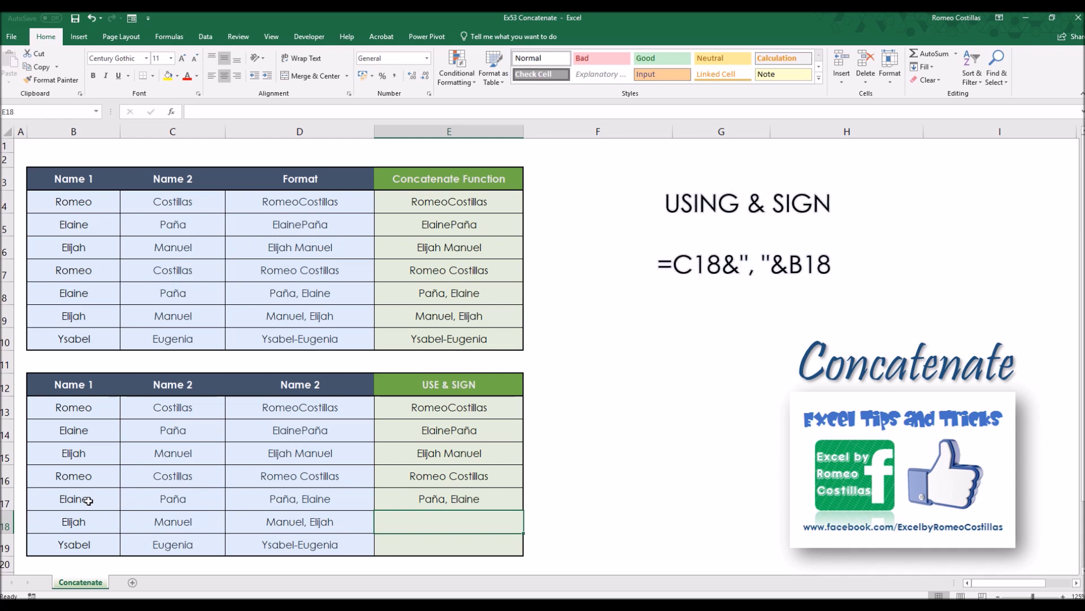
text(=)
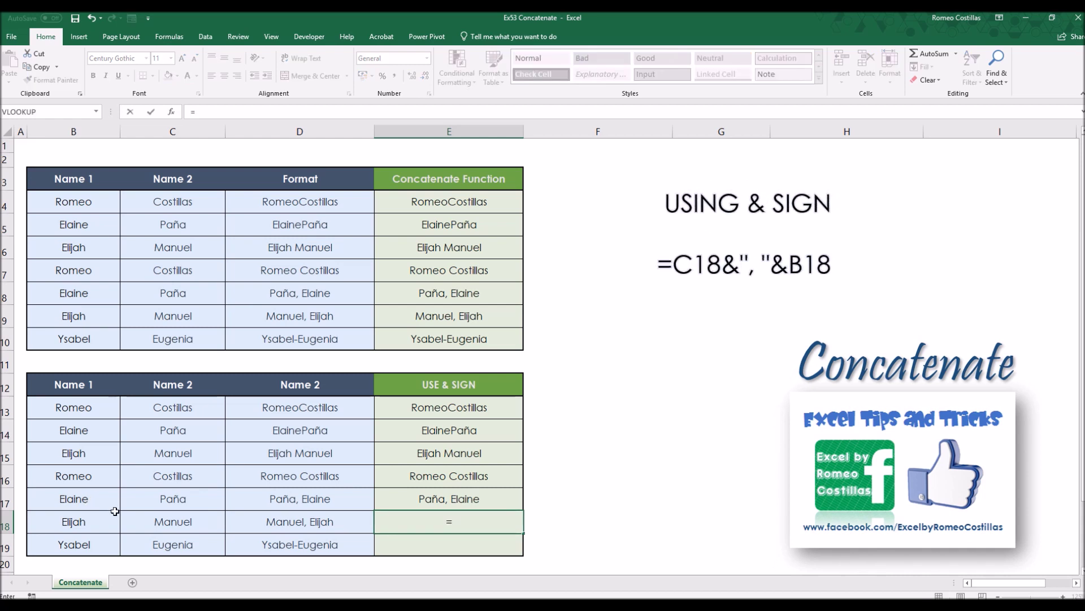
click(171, 521)
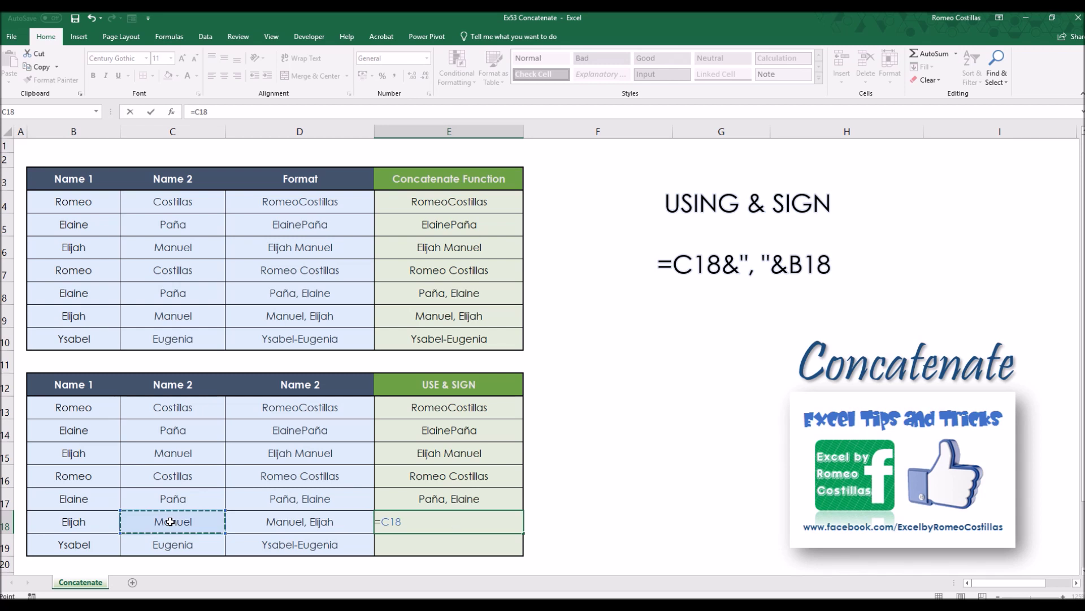
text(&", "&)
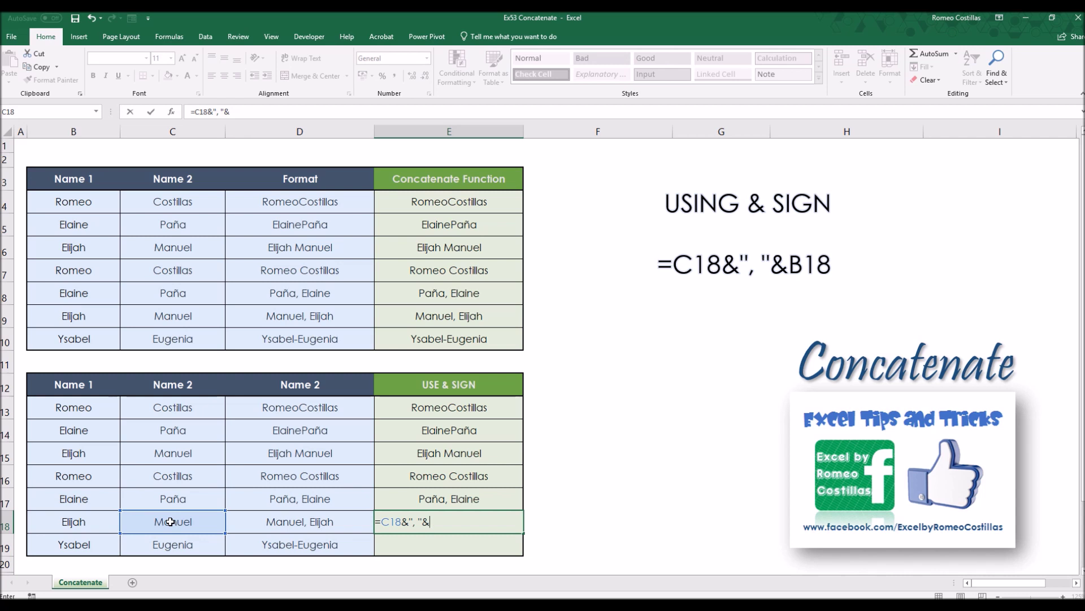
click(95, 521)
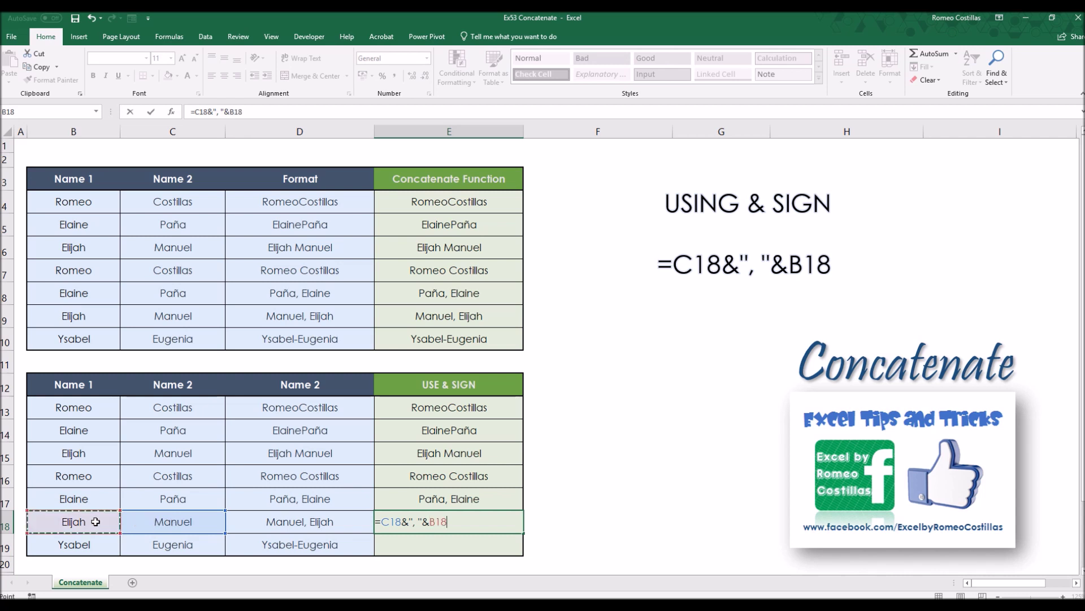
key(Return)
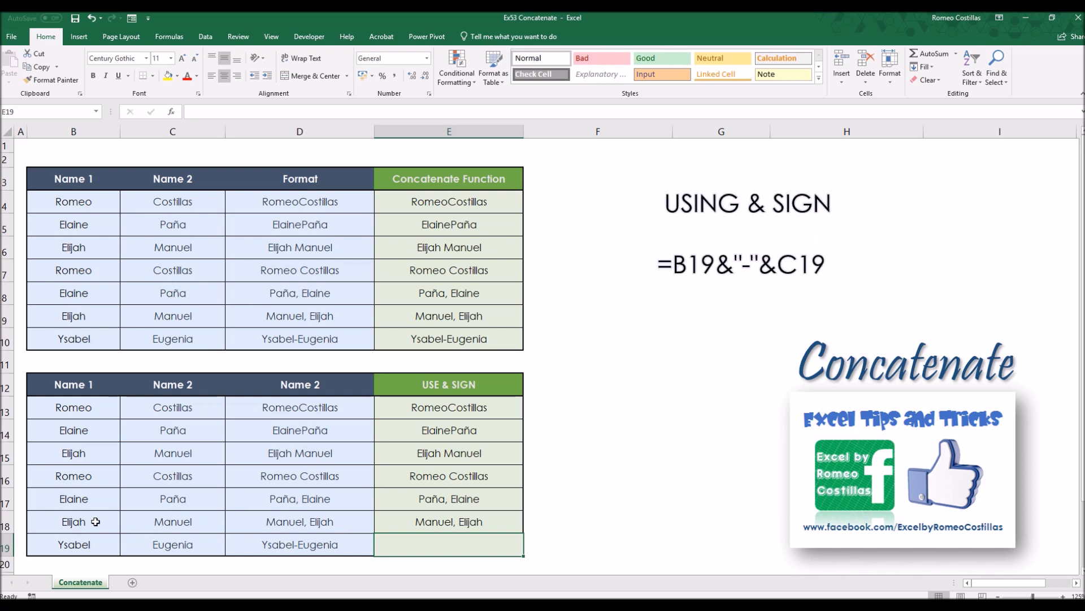
- Enter =B19&"-"&C19 in E19 to join the row's first and last names with a hyphen
text(=)
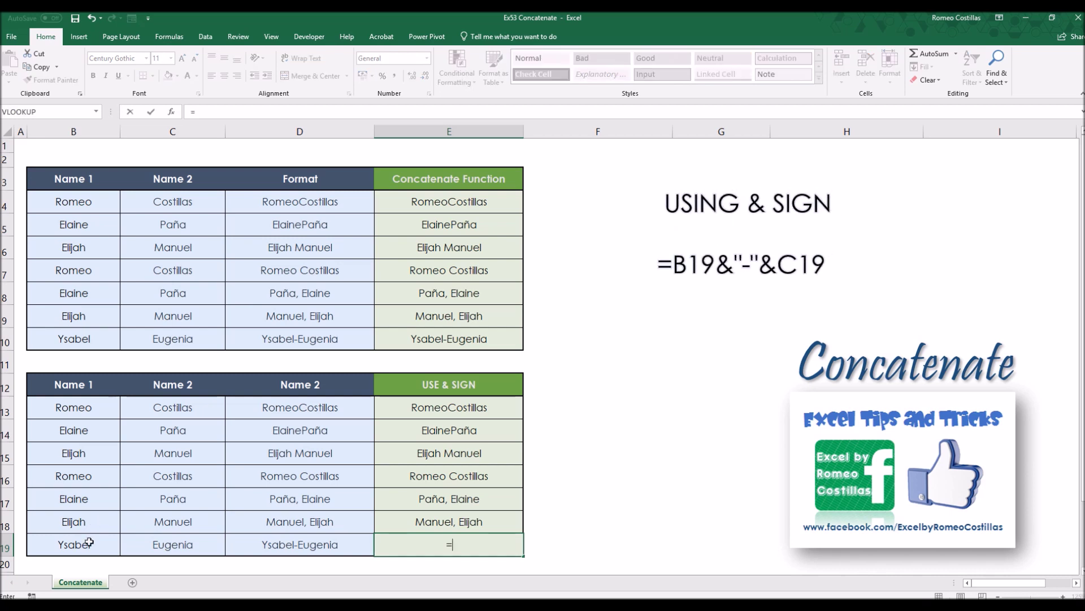
click(86, 546)
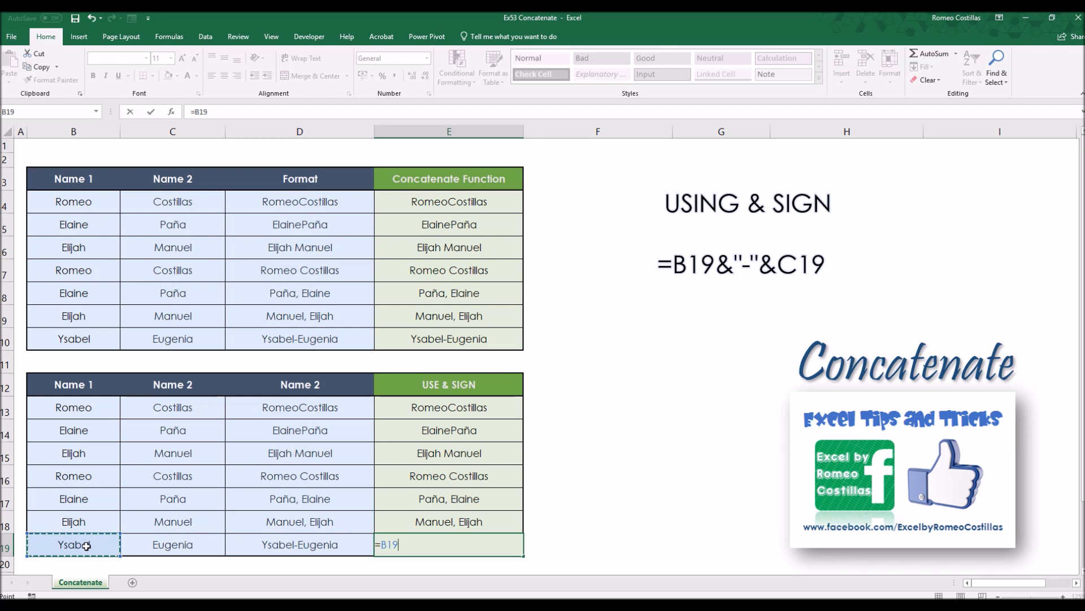
text(&)
text("-")
text(&)
click(156, 546)
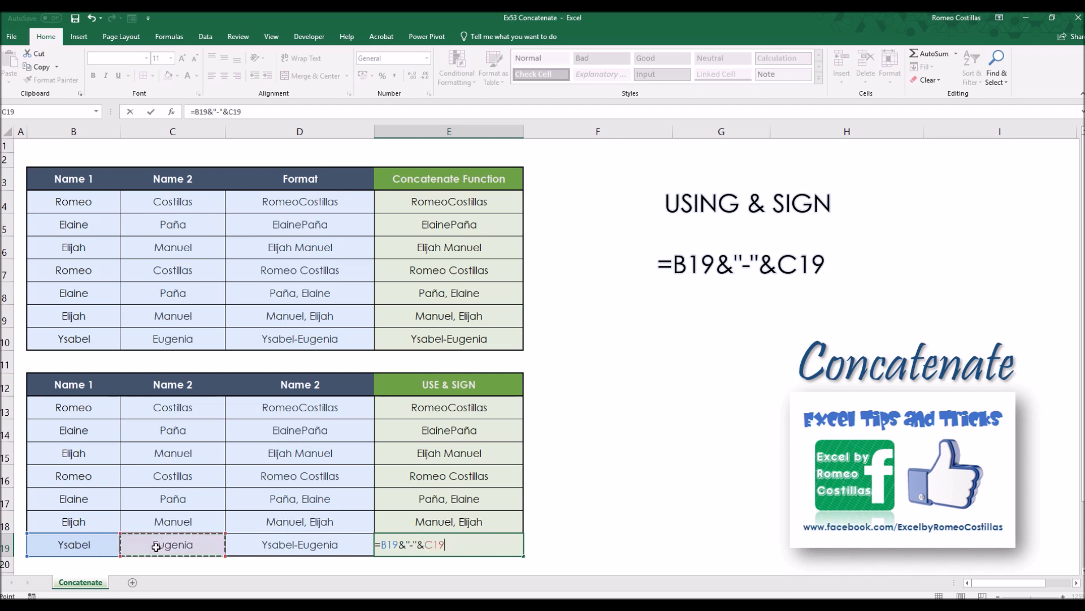
key(Return)
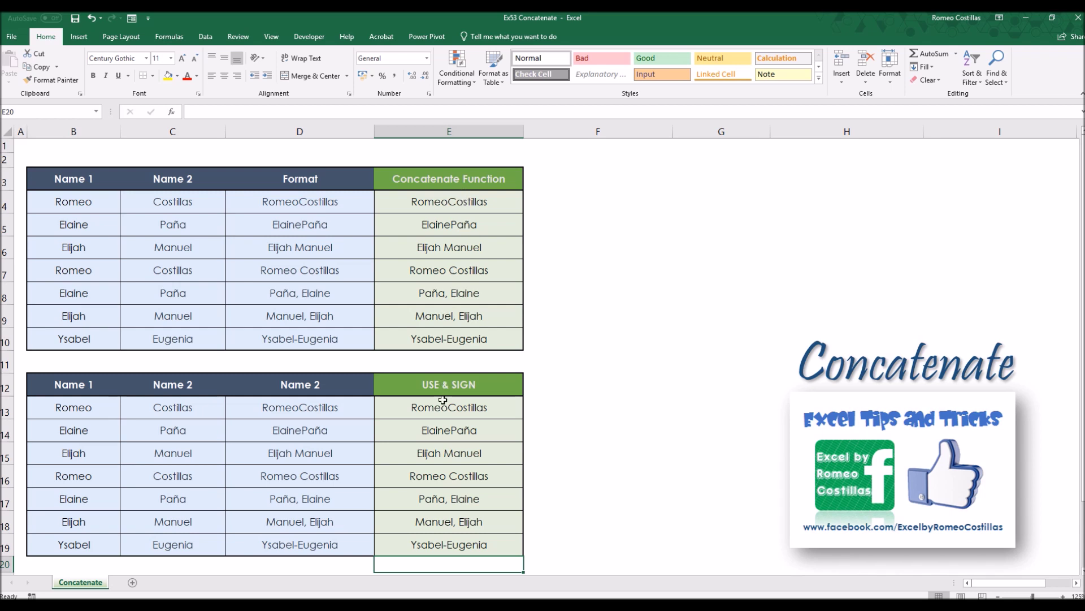
key(ctrl+grave)
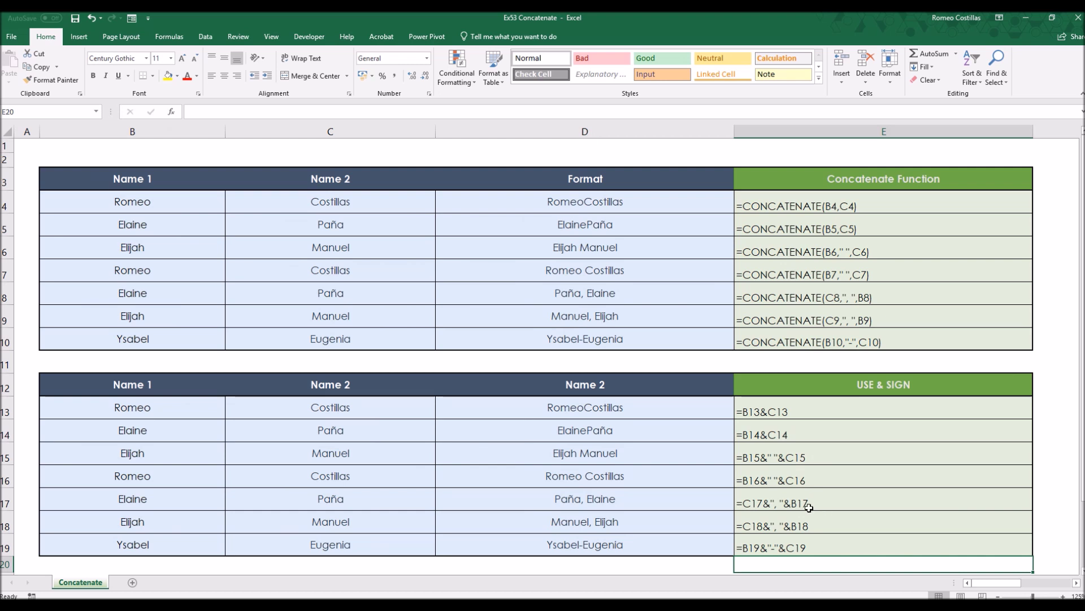
key(ctrl+grave)
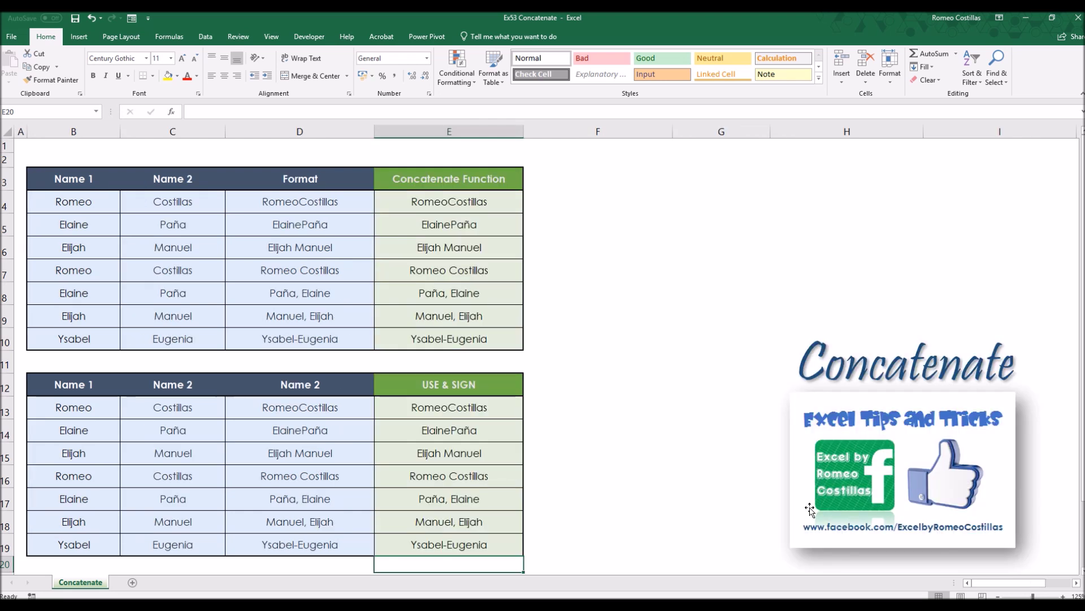